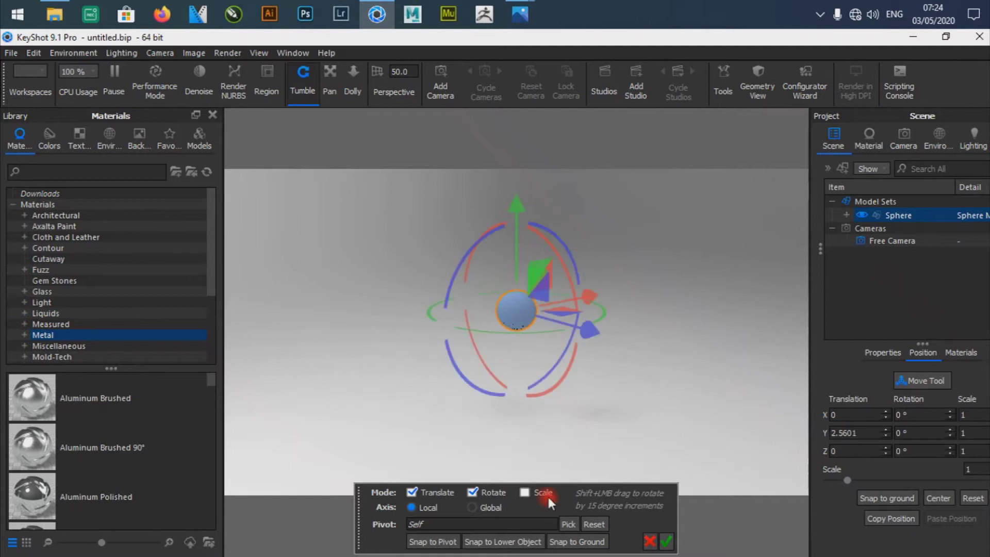
Step: Scale the sphere up uniformly to about 4.48 and apply the transformation
drag(632, 386, 683, 540)
click(666, 540)
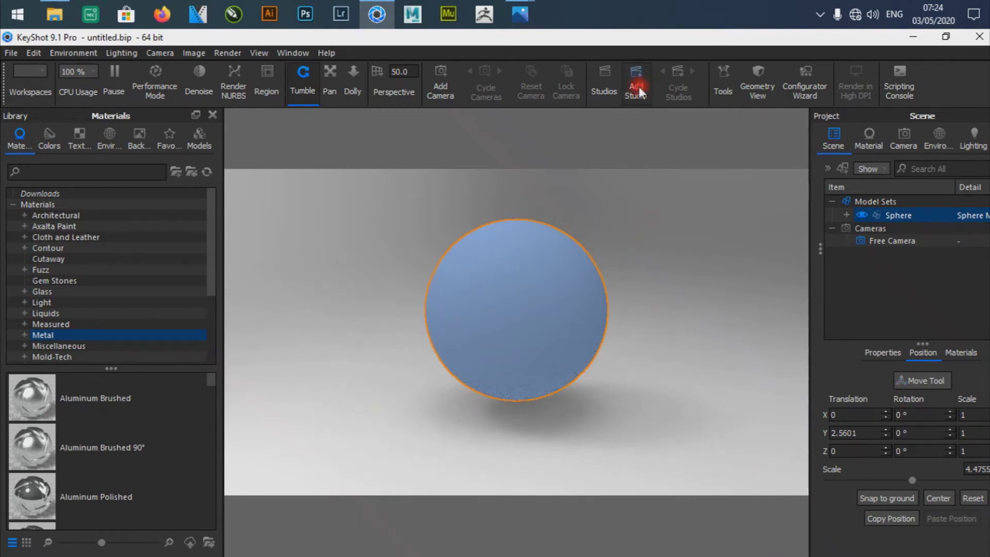
scroll(574, 237, up, 2)
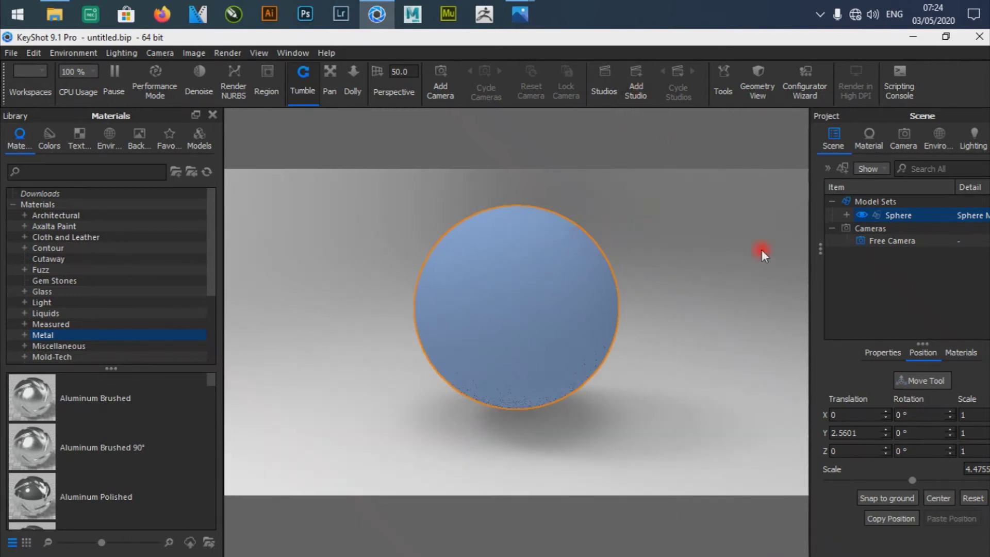
Step: Open the material graph of the sphere's material
double_click(880, 215)
double_click(905, 230)
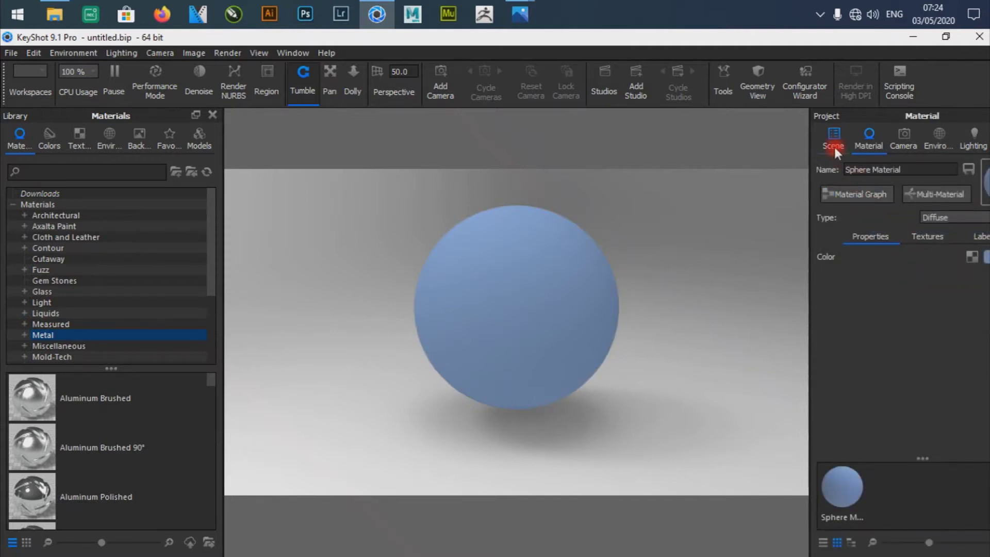
click(833, 146)
click(901, 229)
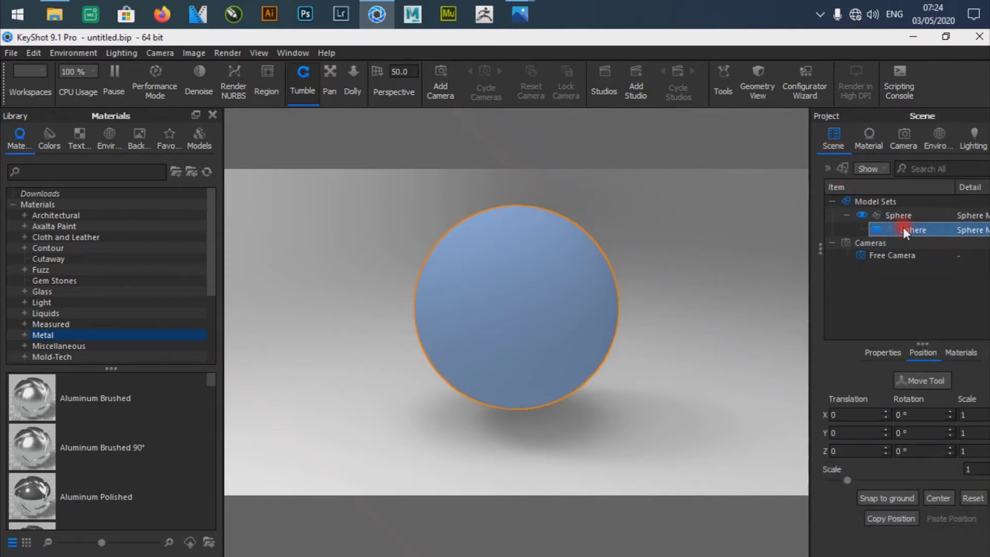
double_click(902, 229)
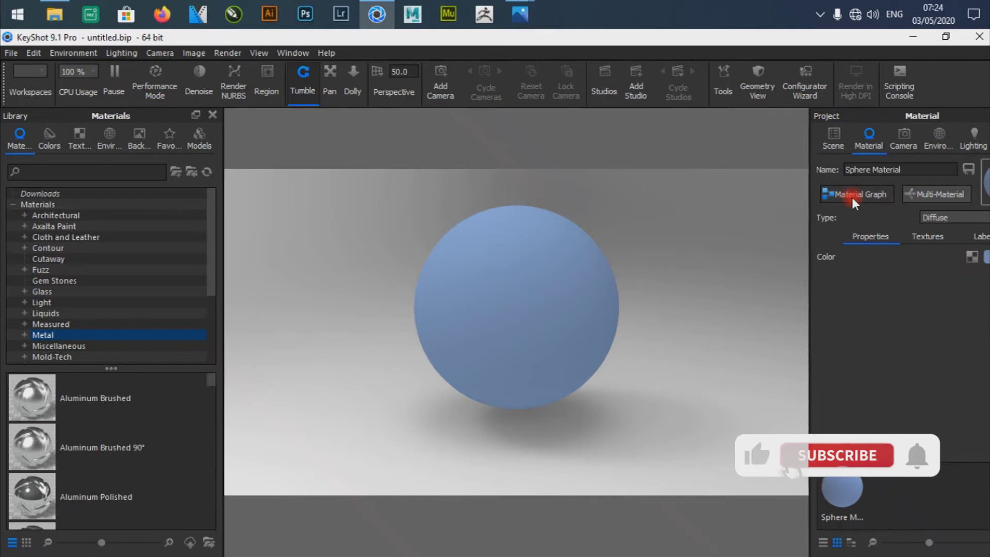
click(851, 195)
Step: Arrange the material graph window and space the Diffuse node up and ahead of the Sphere Material node
drag(562, 66, 799, 50)
drag(712, 281, 706, 160)
drag(803, 299, 818, 270)
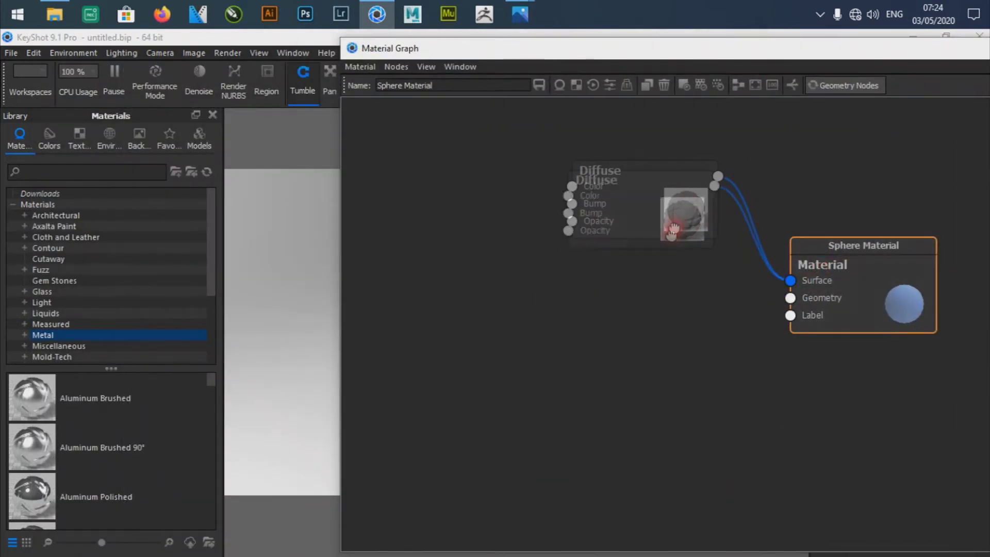
drag(895, 294, 857, 325)
drag(635, 208, 594, 233)
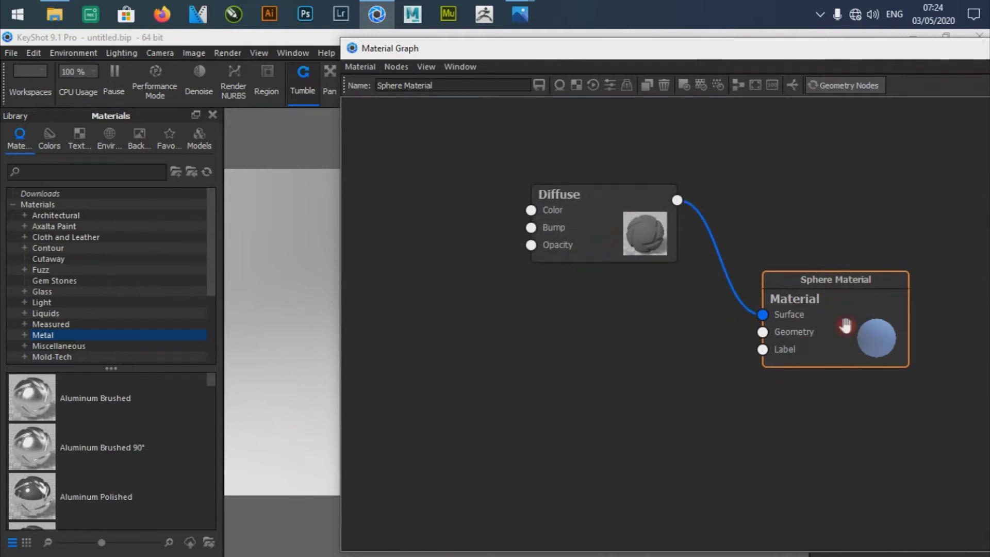
drag(841, 321, 820, 318)
drag(641, 237, 625, 250)
drag(719, 49, 672, 74)
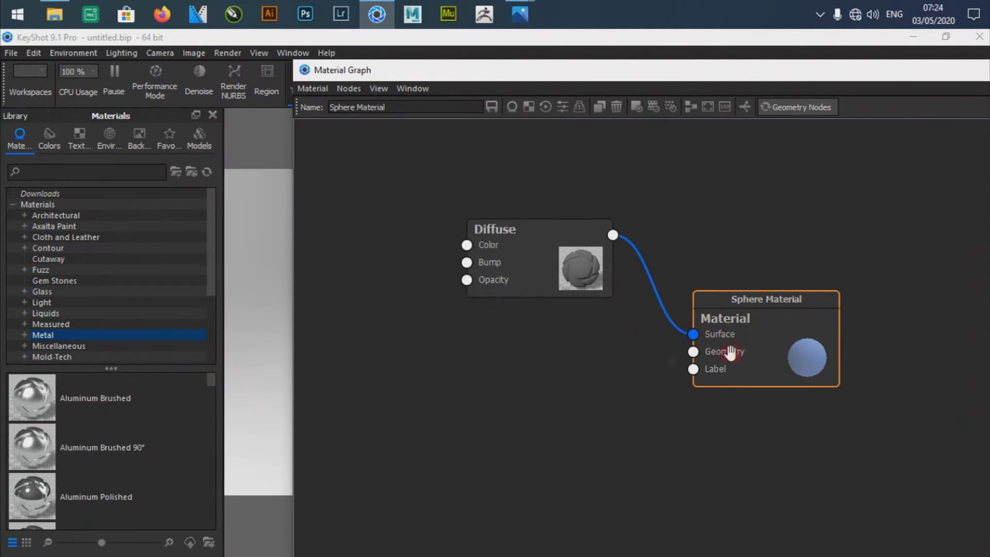
drag(767, 355, 835, 349)
drag(562, 289, 616, 280)
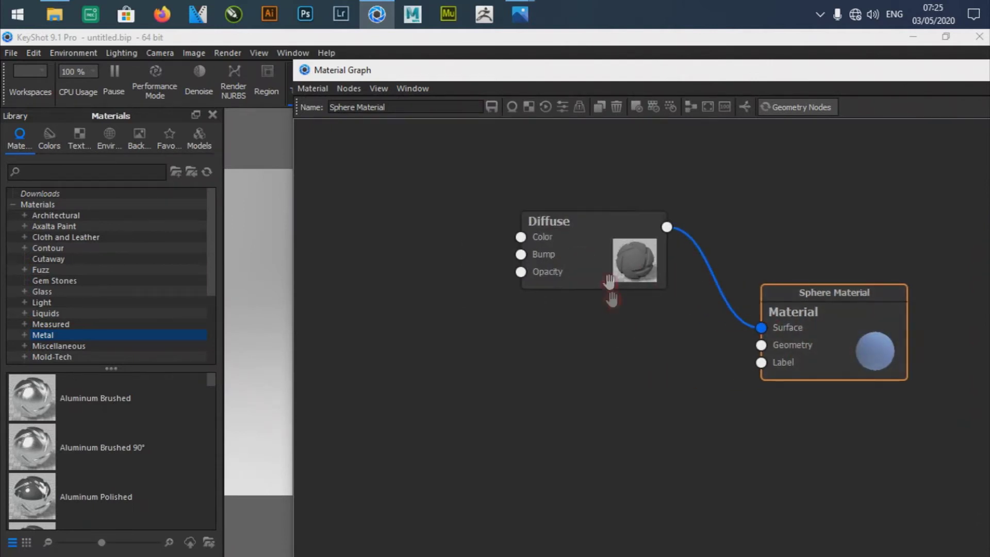
drag(545, 70, 404, 50)
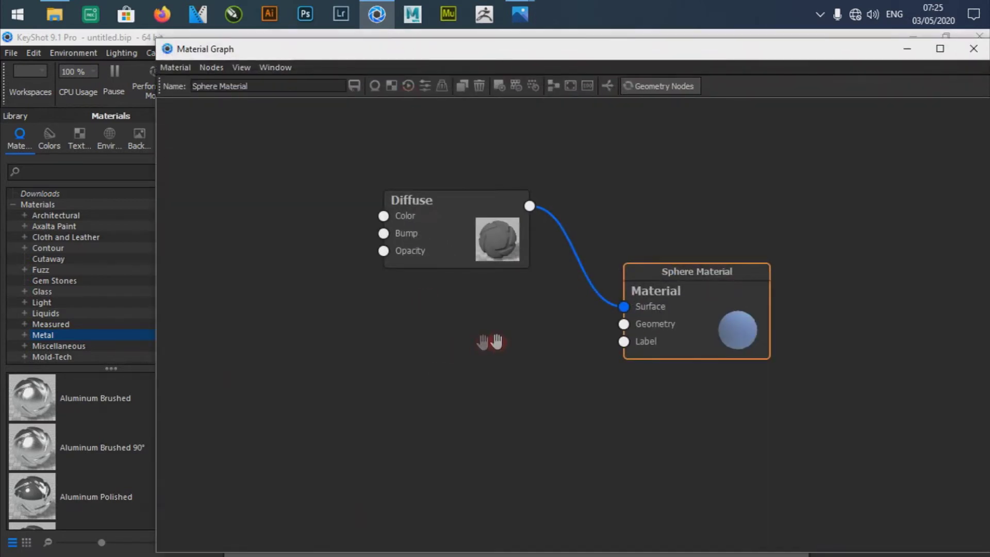
drag(490, 242, 499, 229)
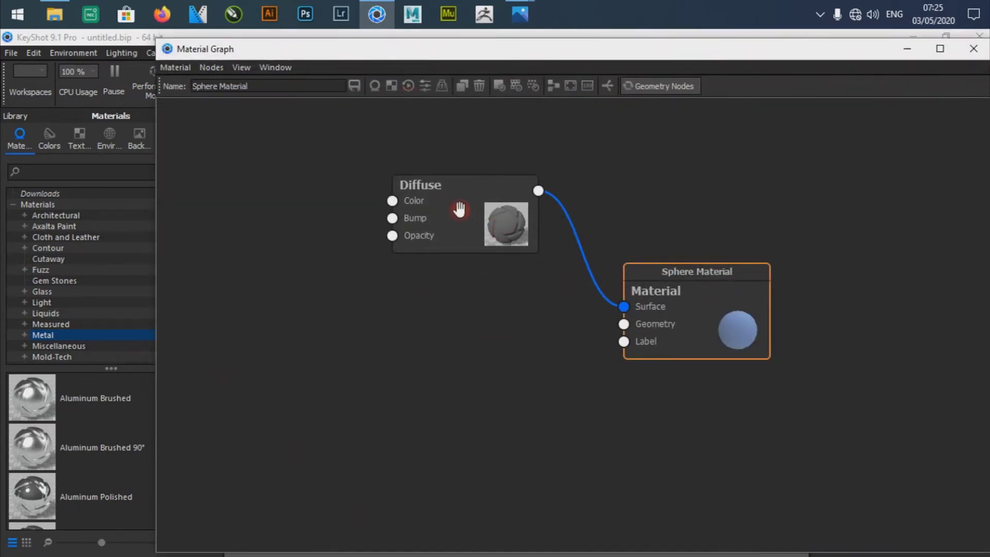
mouse_move(481, 215)
mouse_down()
mouse_move(470, 246)
mouse_move(483, 217)
mouse_up()
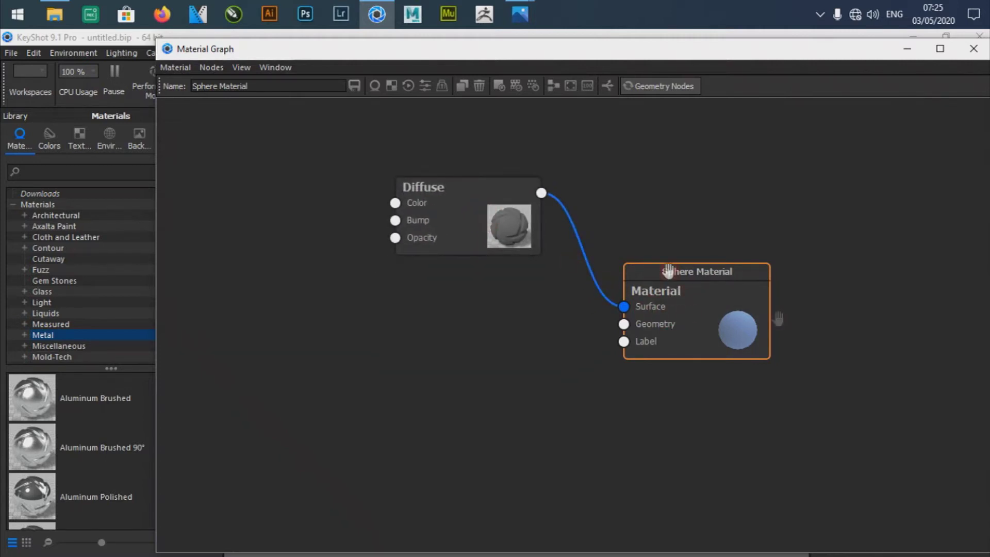
drag(627, 44, 540, 42)
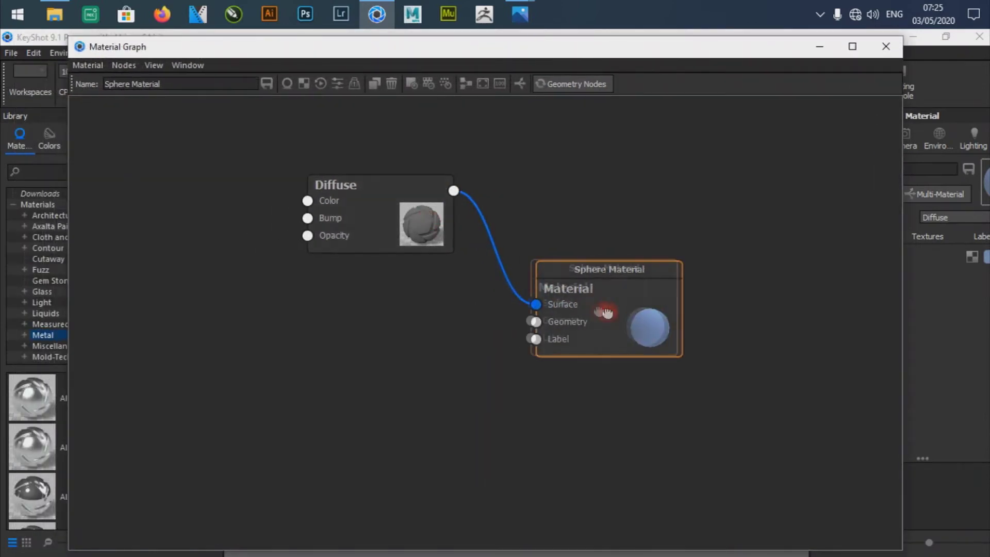
drag(608, 309, 555, 301)
drag(425, 236, 379, 227)
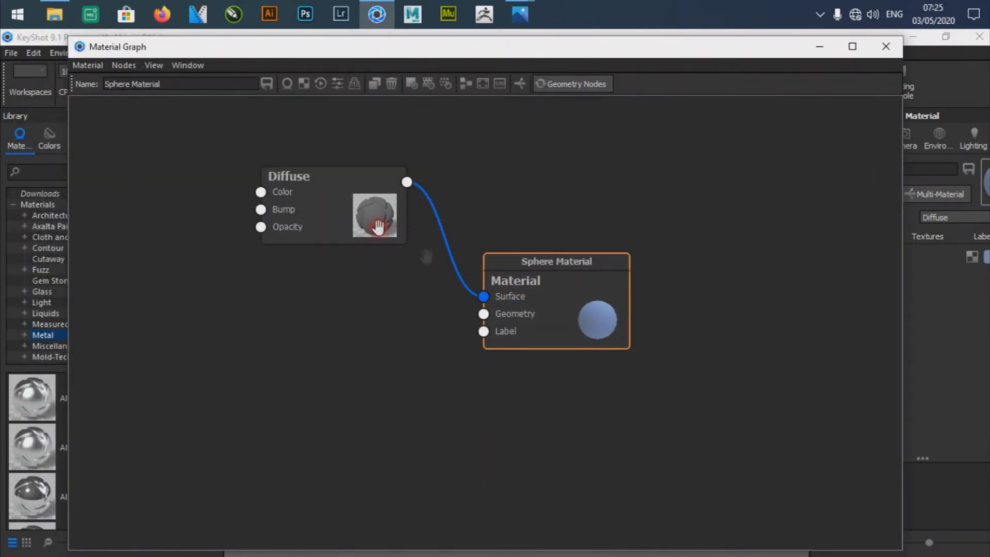
Step: Rename the root Sphere Material node to "tiger hair"
double_click(555, 263)
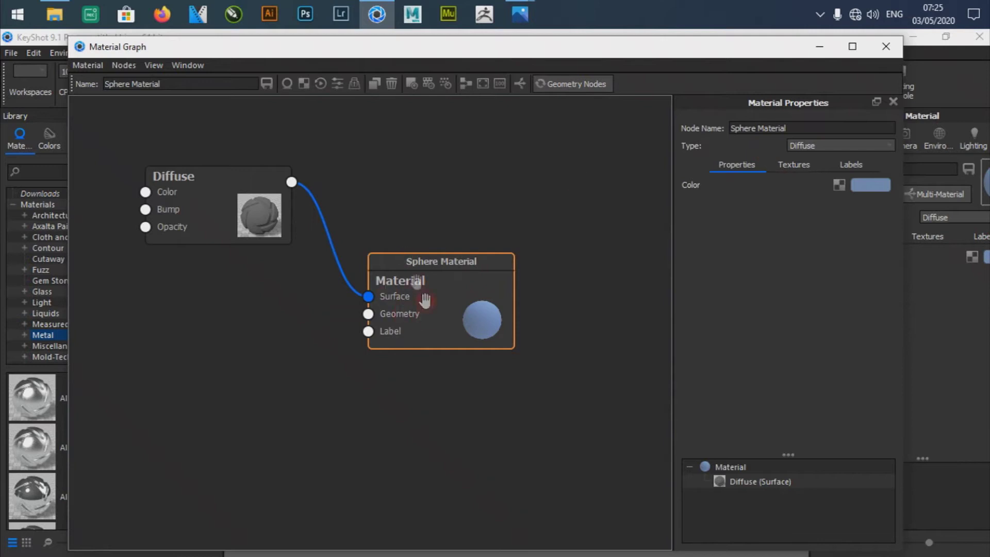
drag(802, 128, 688, 128)
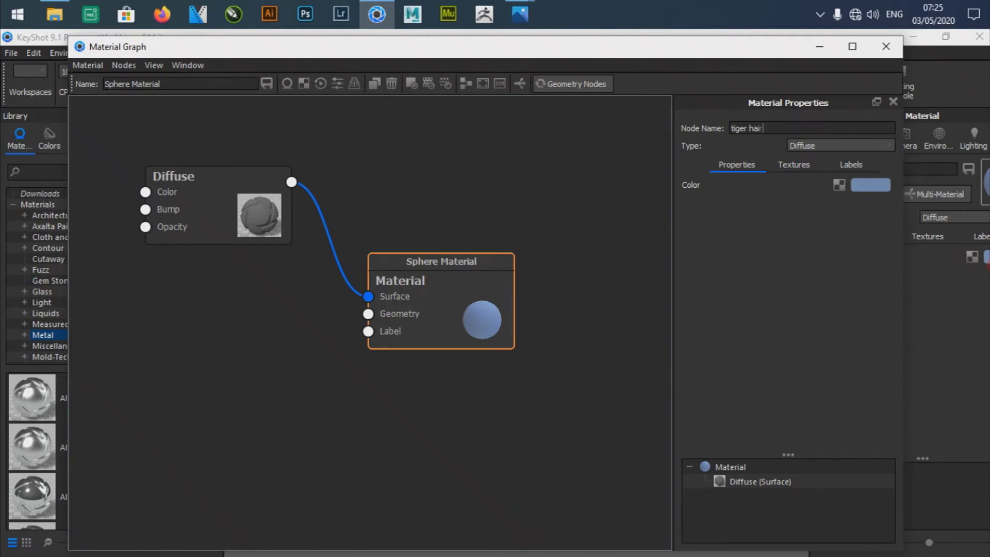
key(Return)
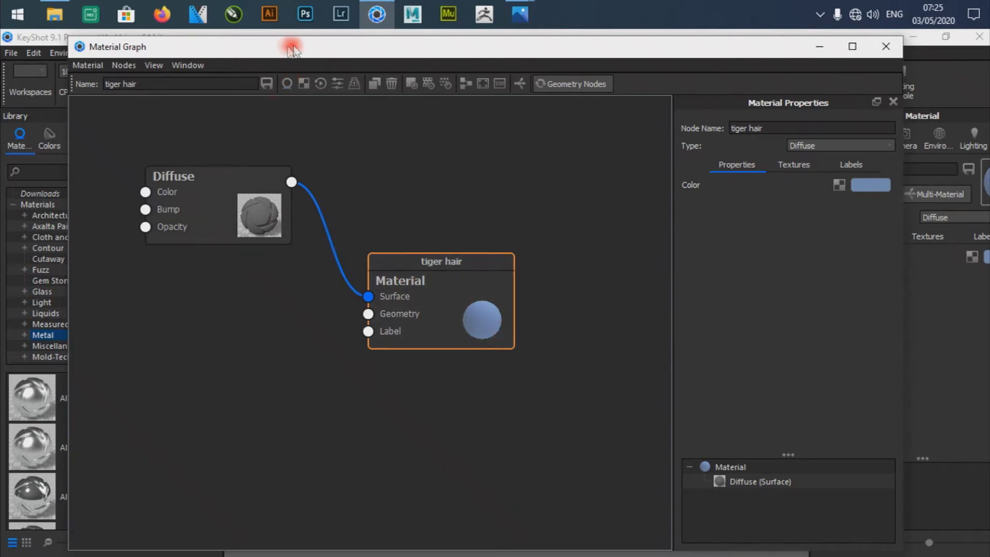
Step: Rename the Diffuse node to "skin"
drag(287, 50, 355, 52)
click(317, 211)
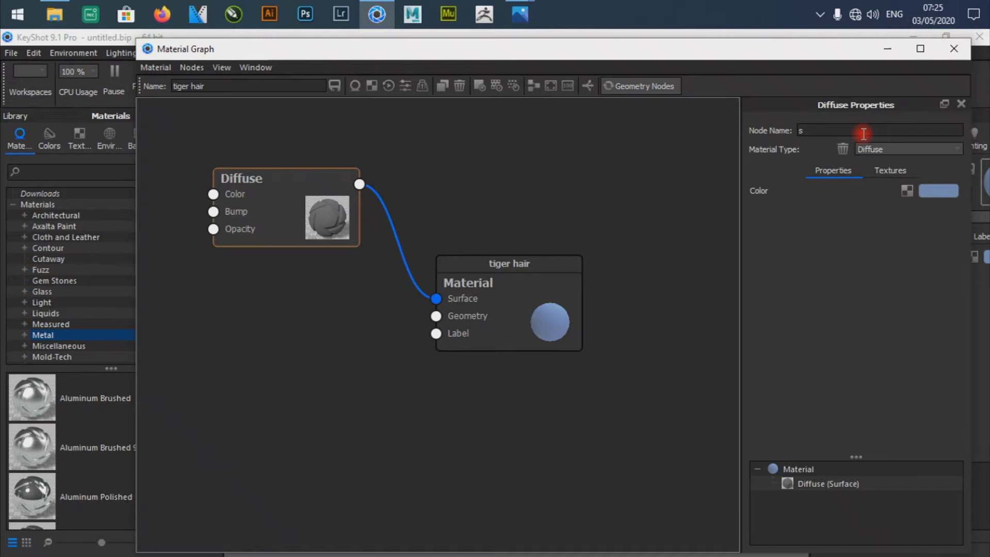
key(Return)
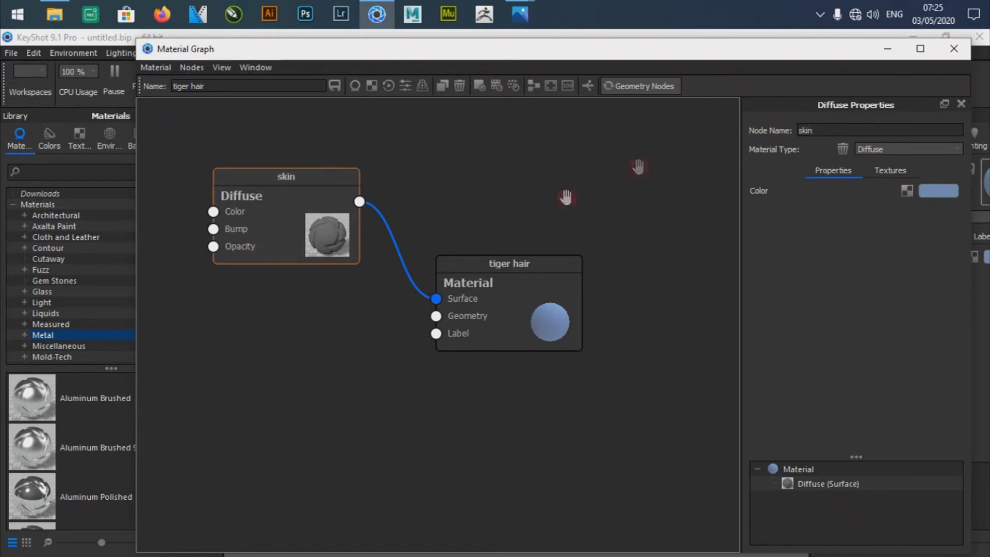
Step: Space the skin and tiger hair nodes further apart in the graph and reposition the graph window
drag(325, 228, 339, 232)
drag(499, 308, 554, 298)
drag(325, 203, 344, 210)
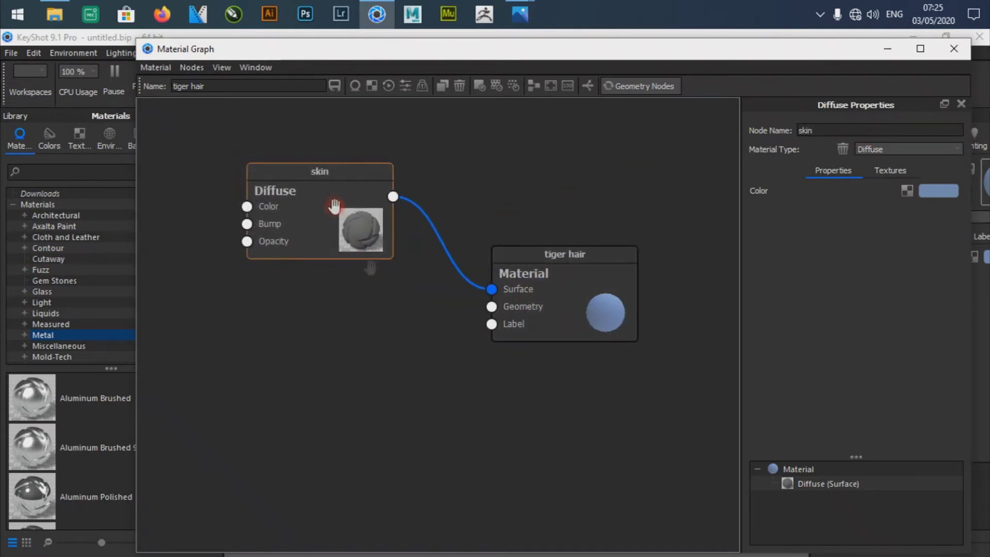
drag(491, 315, 486, 304)
drag(392, 49, 365, 57)
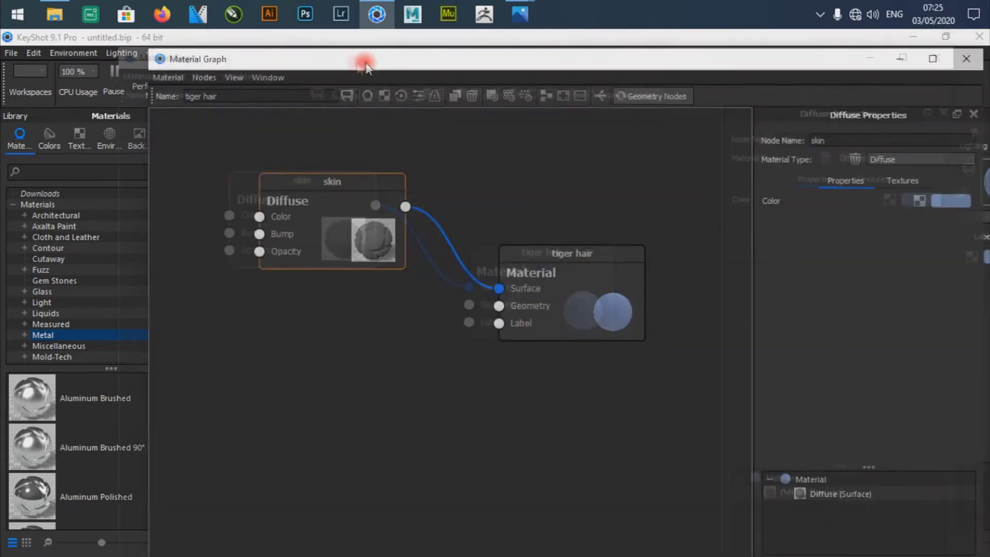
Step: Add a Fuzz geometry node to the graph and place it below the skin node
right_click(303, 430)
click(275, 422)
right_click(282, 418)
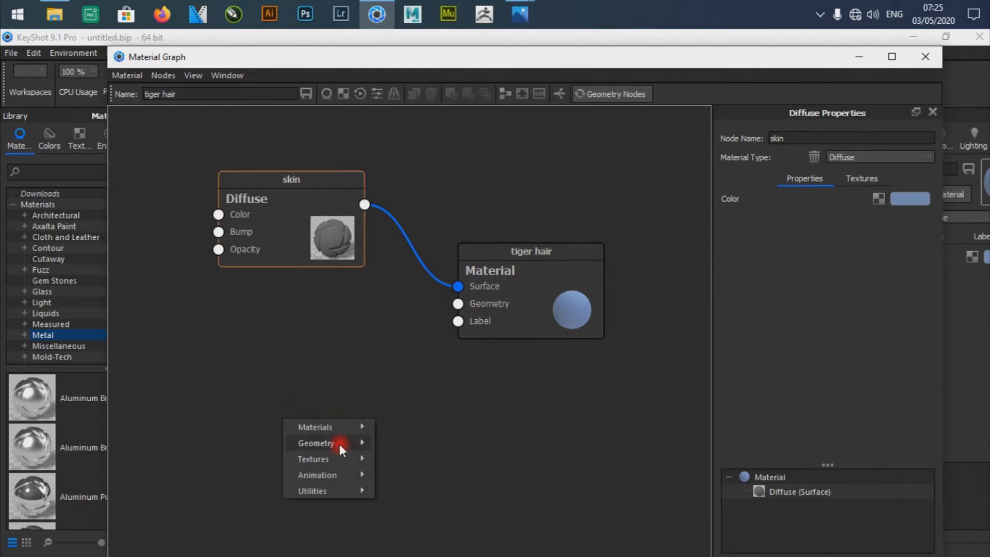
mouse_move(340, 444)
click(399, 491)
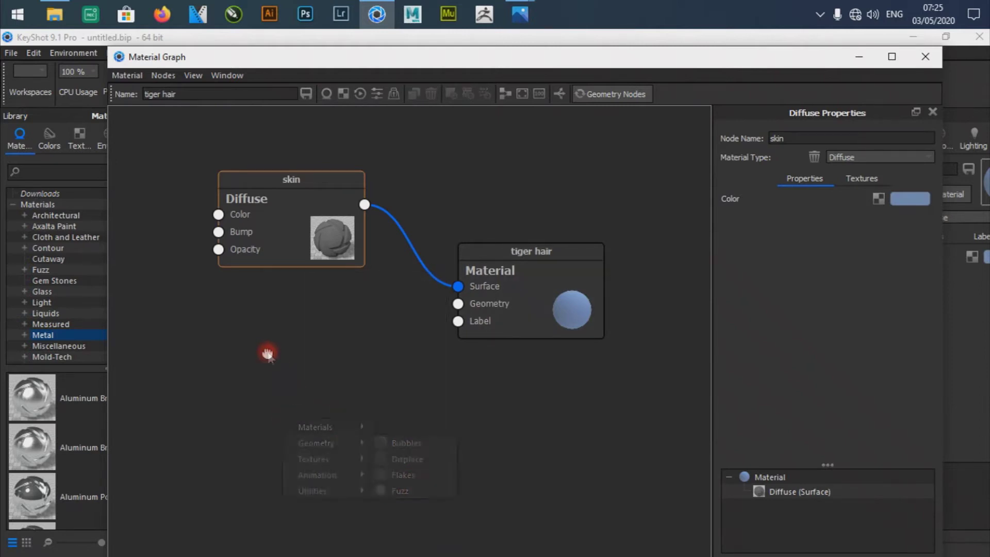
right_click(286, 378)
mouse_move(339, 396)
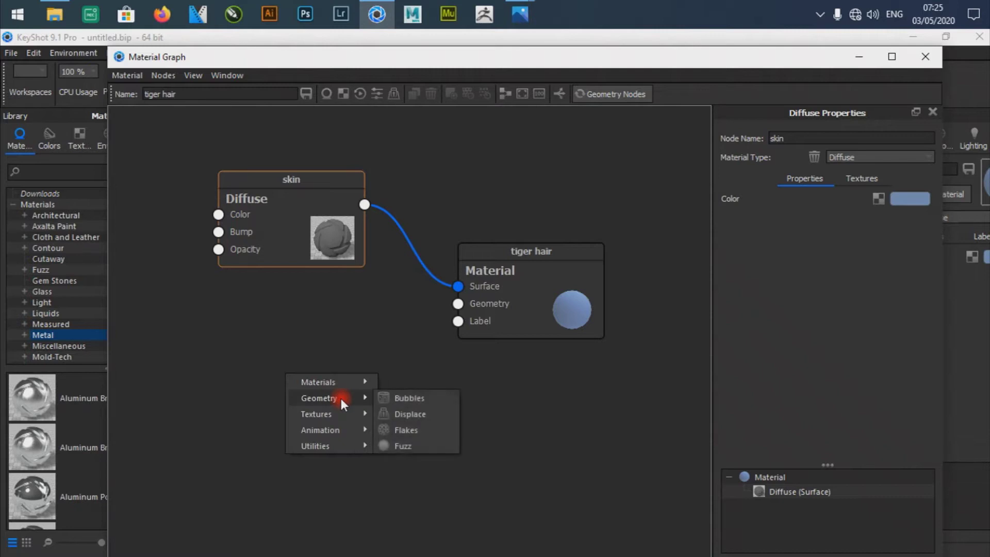
click(402, 448)
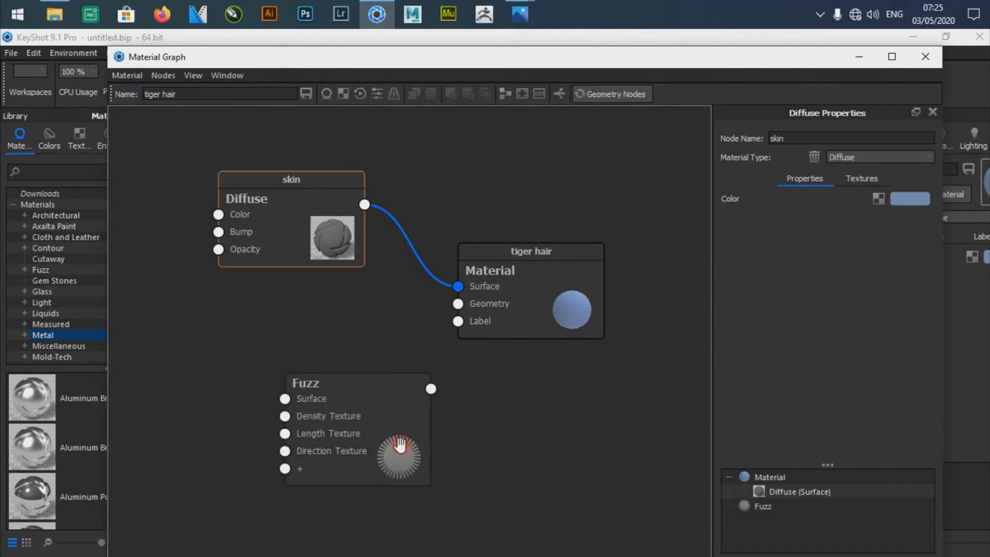
drag(386, 420, 323, 384)
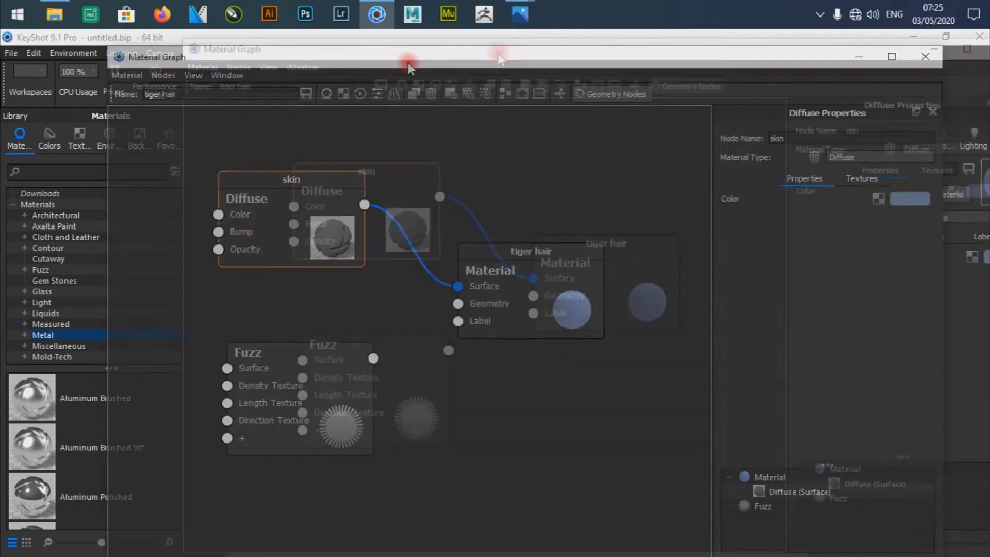
Step: Move the skin and Fuzz nodes closer to the tiger hair node to free space on their input side
drag(407, 63, 715, 46)
drag(612, 369, 616, 360)
drag(658, 34, 552, 34)
drag(535, 243, 566, 238)
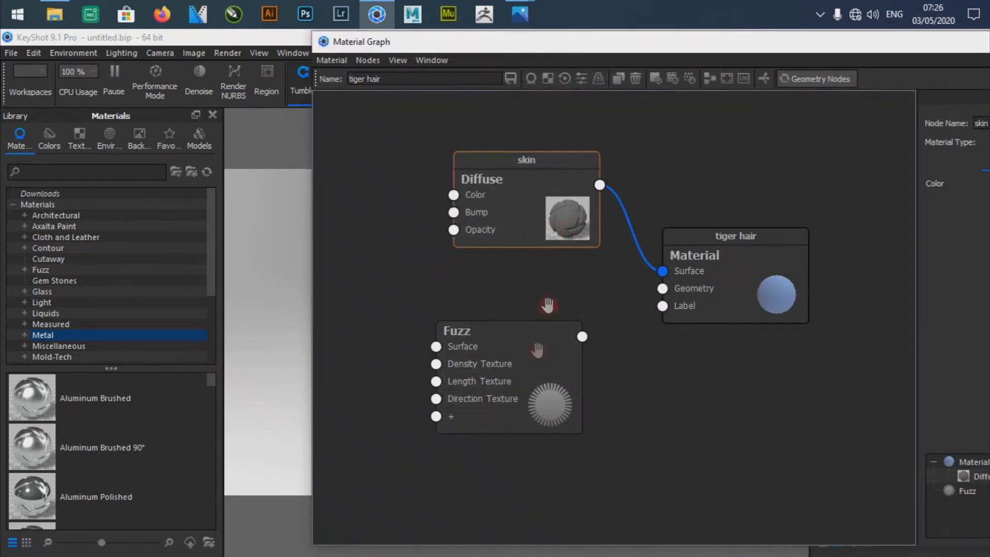
drag(529, 367, 560, 369)
Step: Add a second Diffuse material node beside the Fuzz node's inputs and widen the graph window to fit it
right_click(387, 359)
click(426, 445)
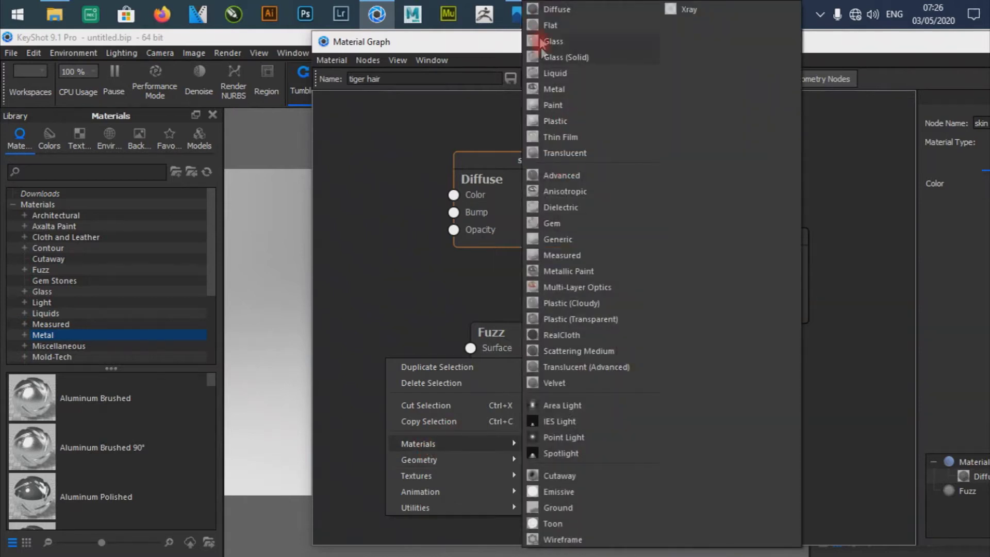
click(551, 12)
click(341, 353)
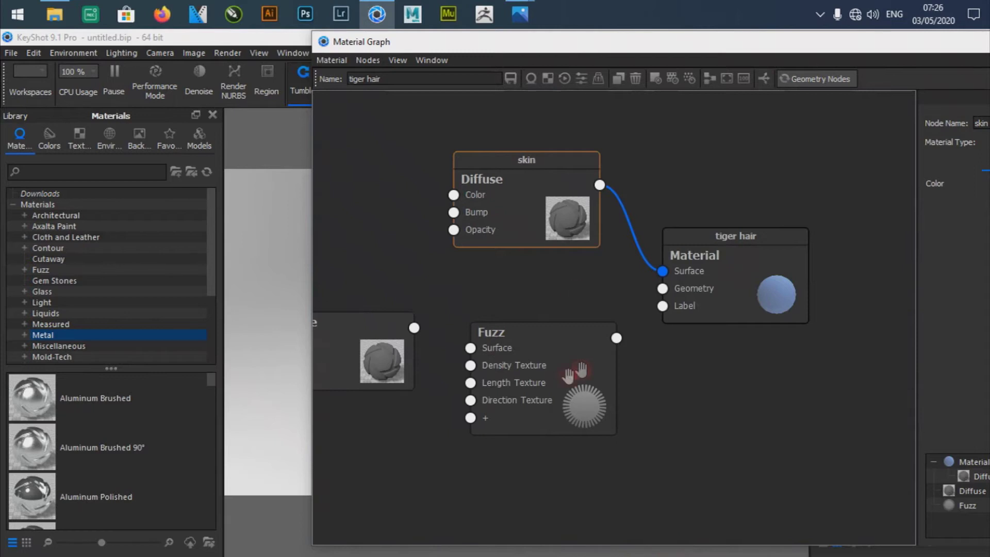
drag(764, 299, 834, 290)
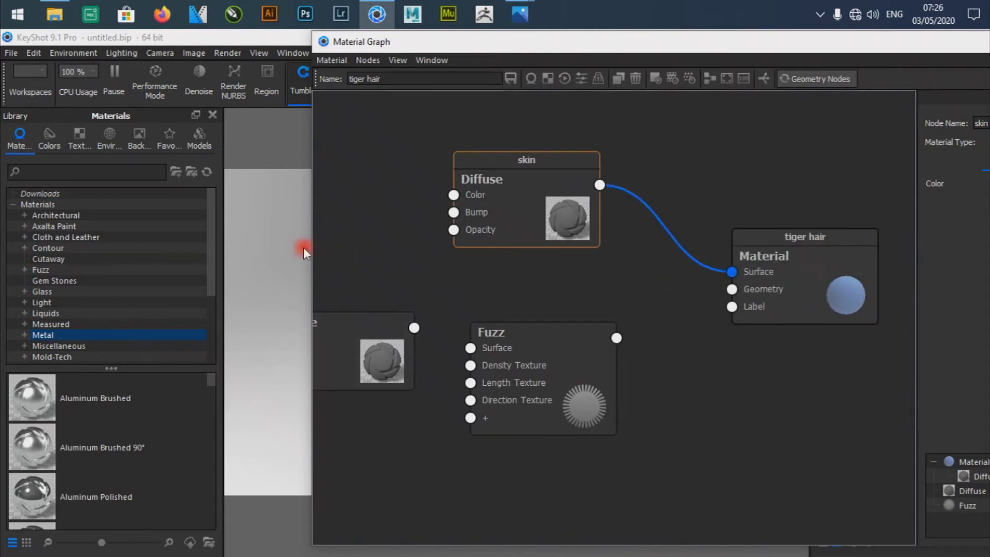
drag(311, 242, 47, 226)
drag(287, 367, 255, 366)
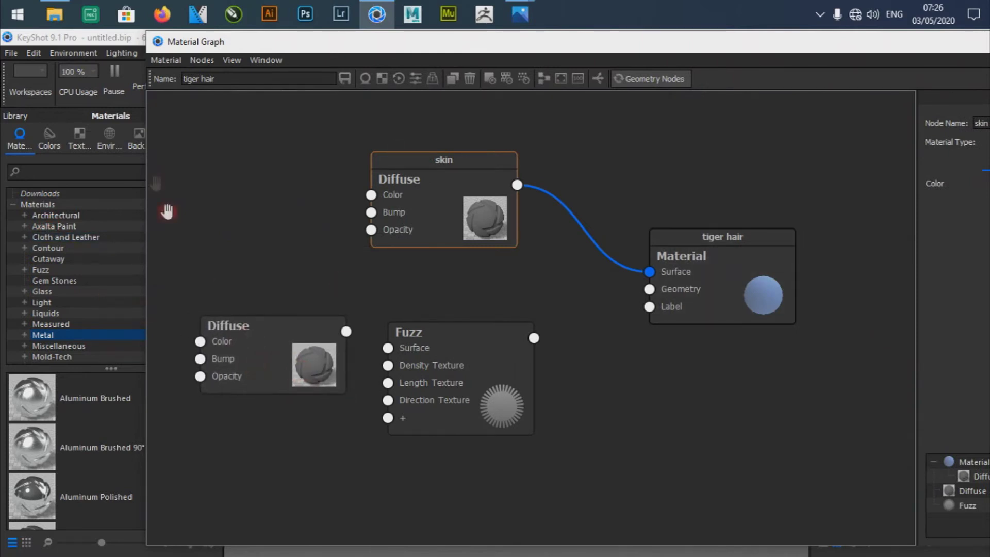
Step: Add a Texture Map node beside the skin node's inputs
right_click(193, 193)
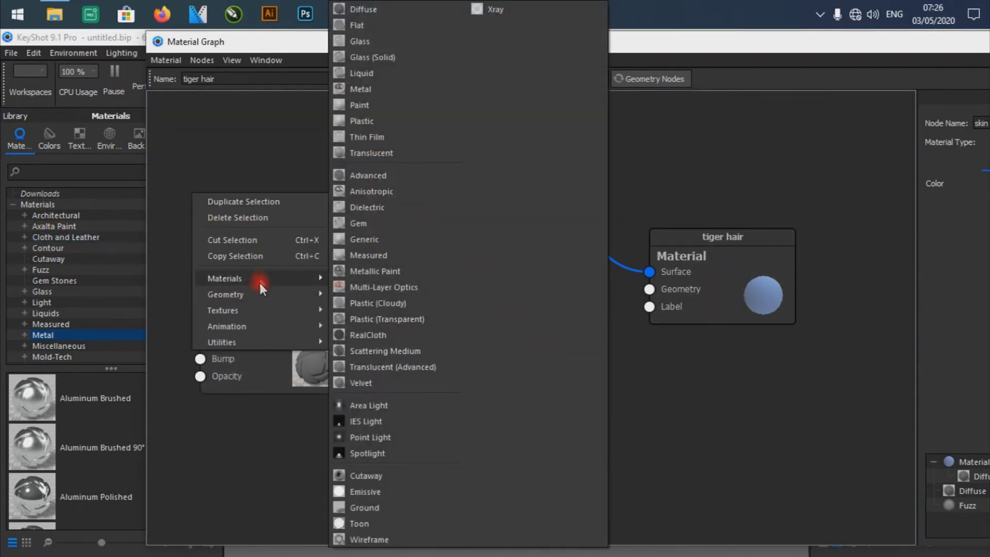
mouse_move(264, 308)
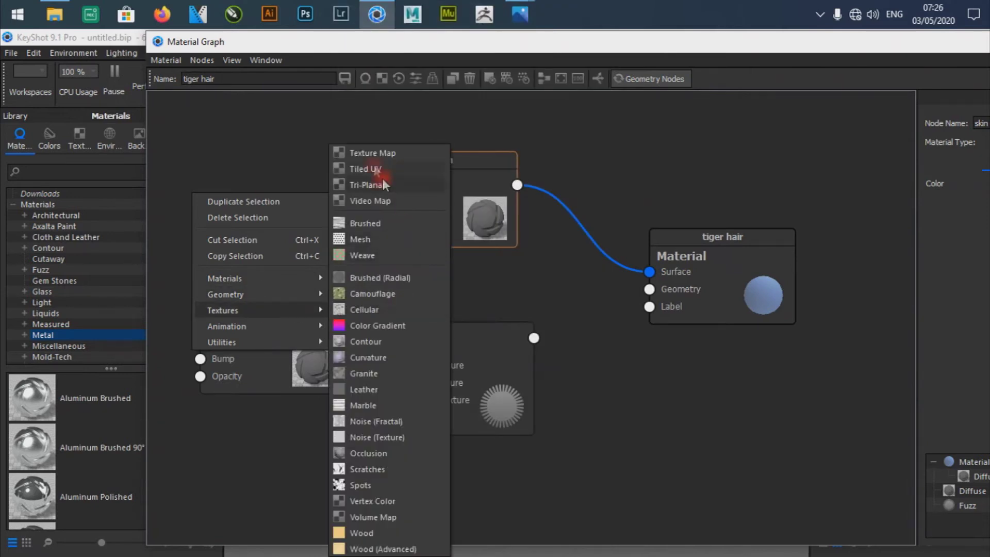
click(364, 153)
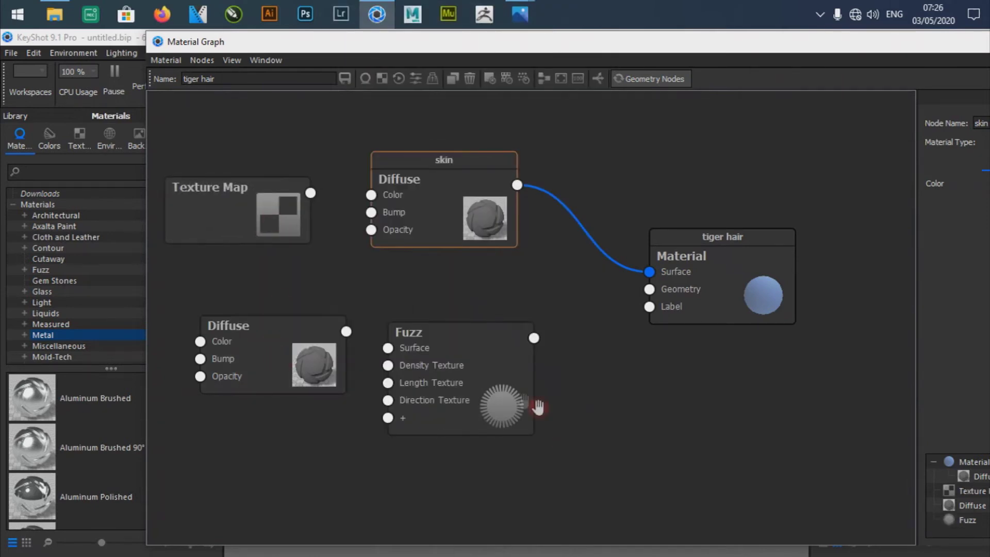
Step: Move the Fuzz, tiger hair and skin nodes further away from the Texture Map and second Diffuse nodes
drag(502, 370, 560, 388)
drag(708, 303, 814, 312)
drag(462, 222, 543, 234)
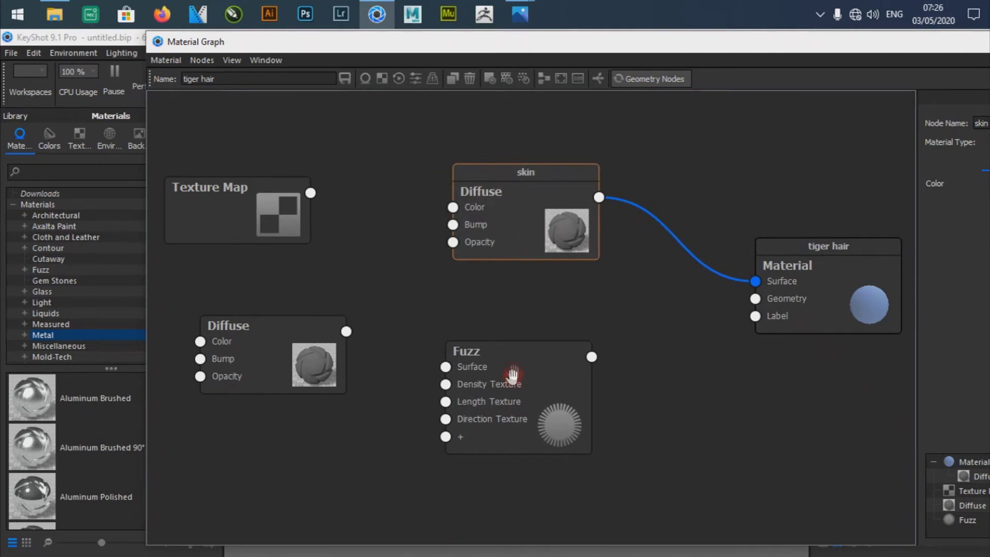
Step: Move the Fuzz node and the unnamed Diffuse node closer to the tiger hair node, leaving room beneath the Diffuse node
drag(512, 380, 518, 373)
drag(297, 344, 324, 360)
drag(583, 432, 619, 428)
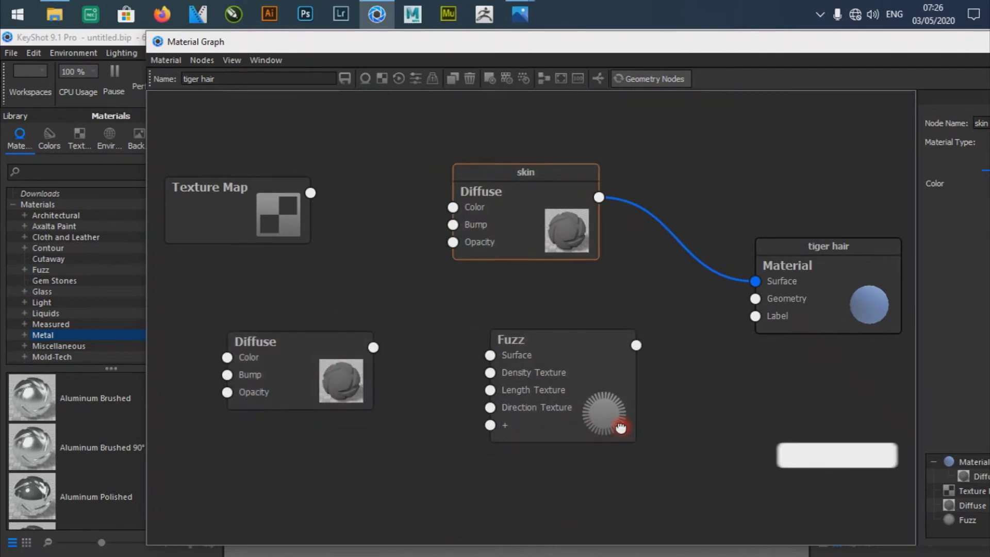
drag(327, 363, 360, 367)
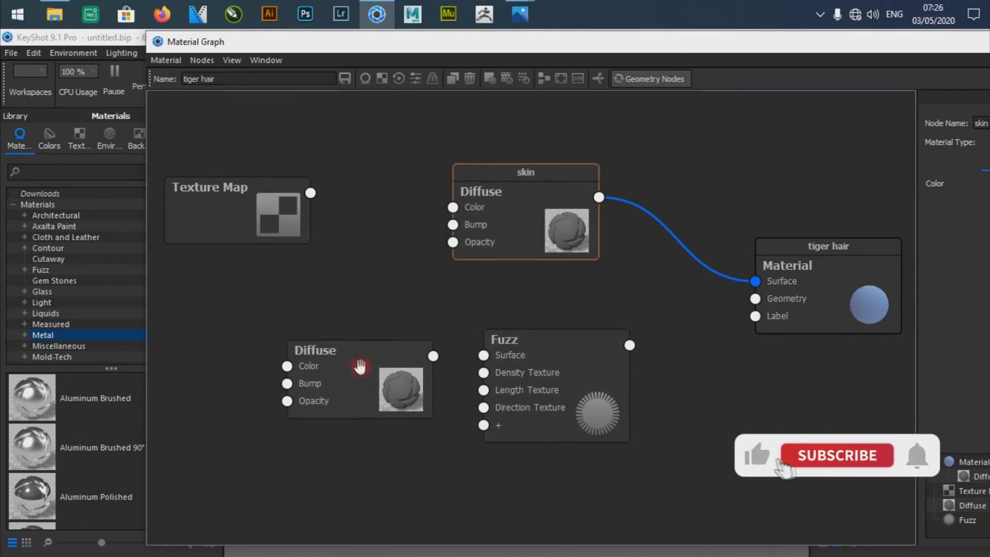
Step: Add the rusty__paint_bump texture from the bump maps library below the unnamed Diffuse node and tidy the surrounding nodes
right_click(217, 448)
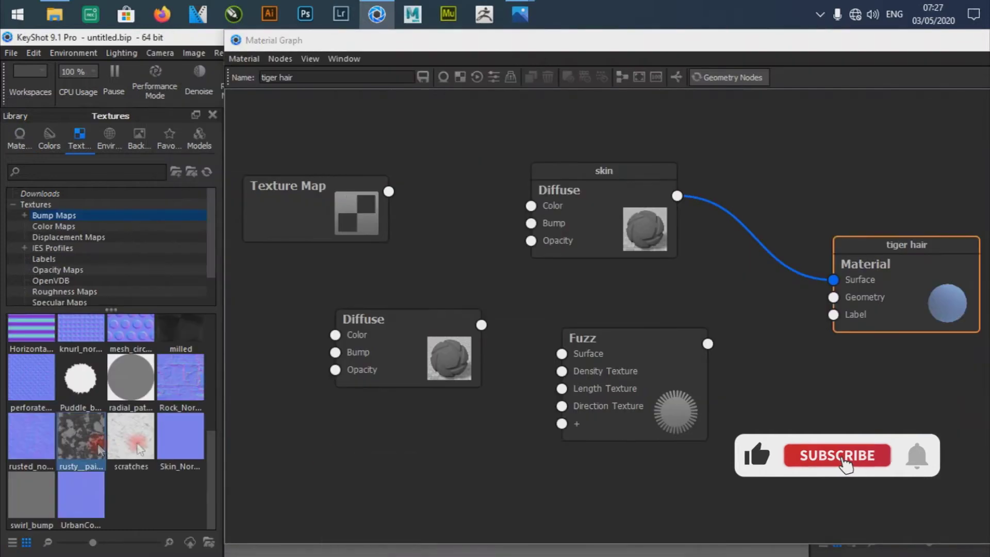
drag(98, 448, 371, 449)
drag(467, 490, 428, 492)
drag(441, 363, 430, 352)
drag(595, 389, 582, 376)
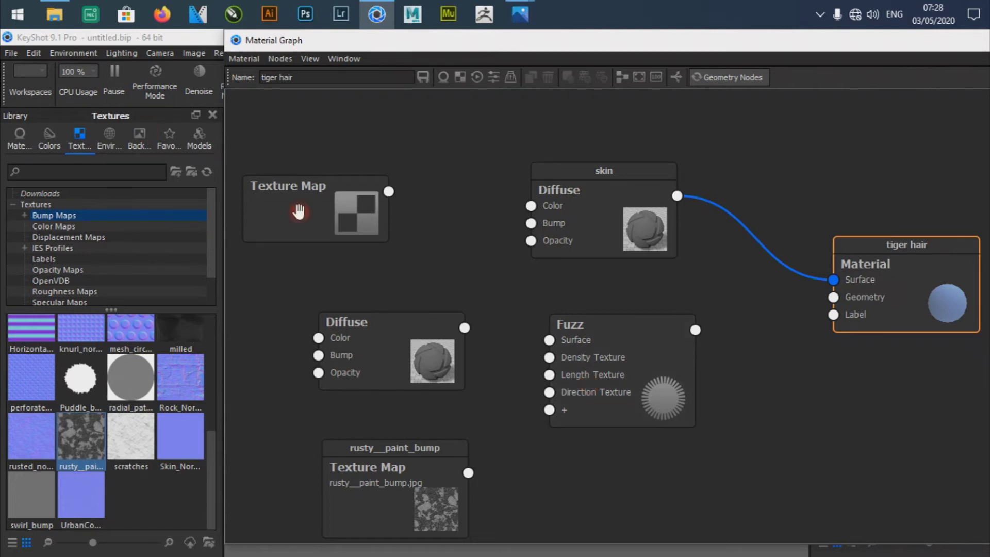
drag(300, 212, 320, 230)
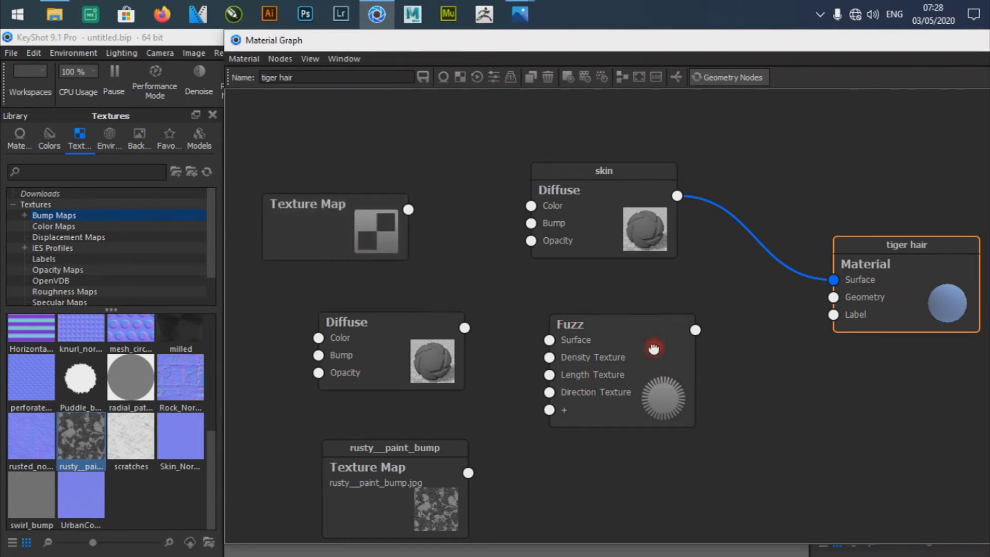
Step: Name the Fuzz node "hari 1"
drag(622, 49, 413, 55)
click(437, 359)
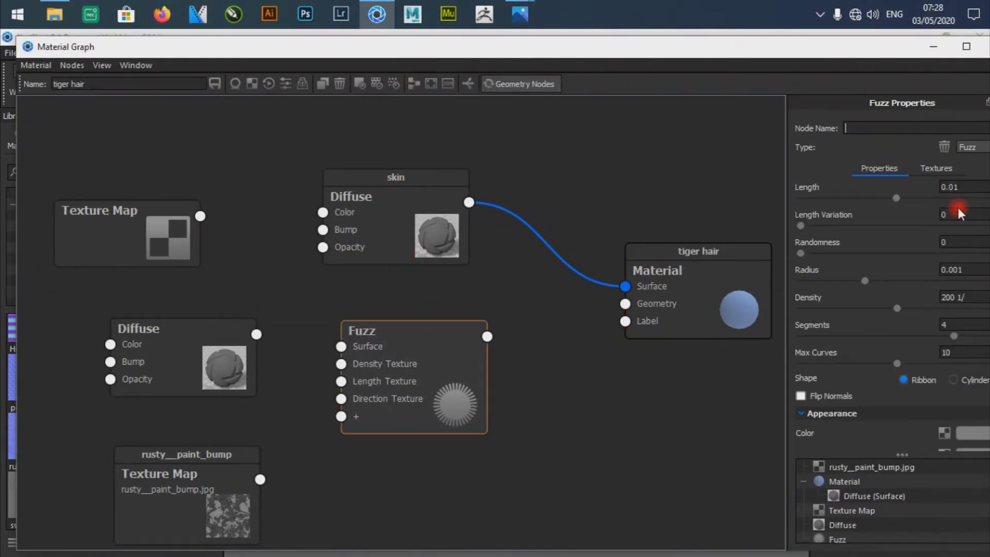
text(hari 1)
key(Return)
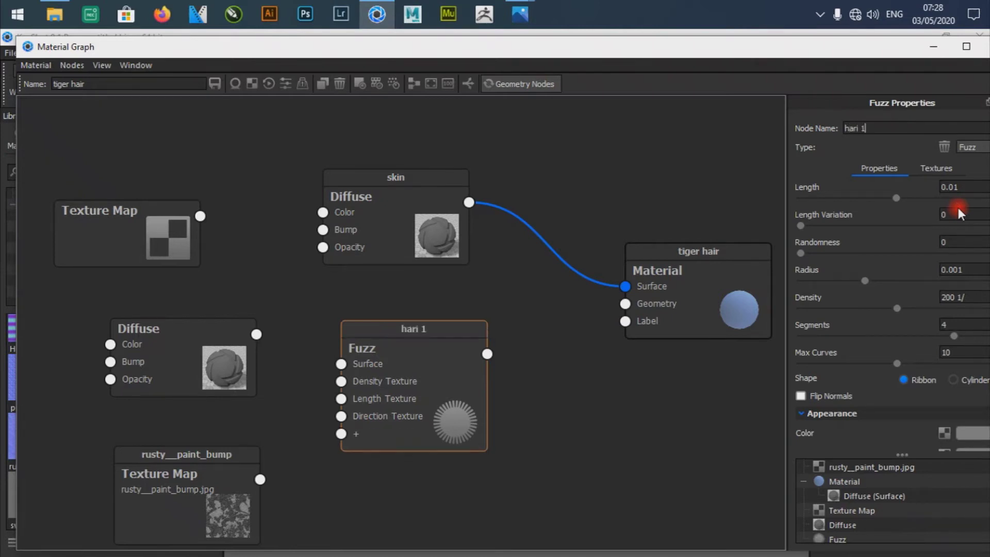
Step: Name the unnamed Diffuse node "hair 2" and the empty Texture Map node "hair color"
click(213, 367)
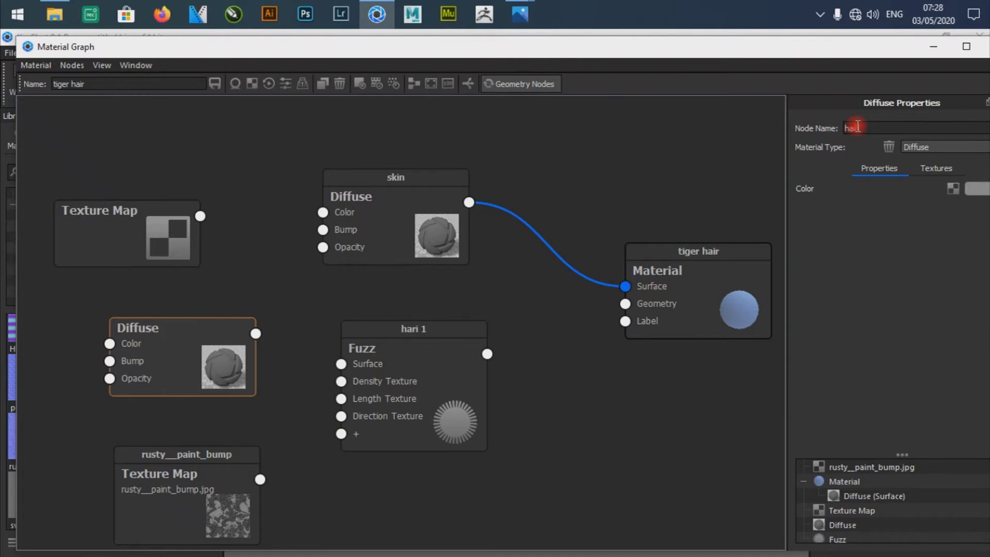
key(Return)
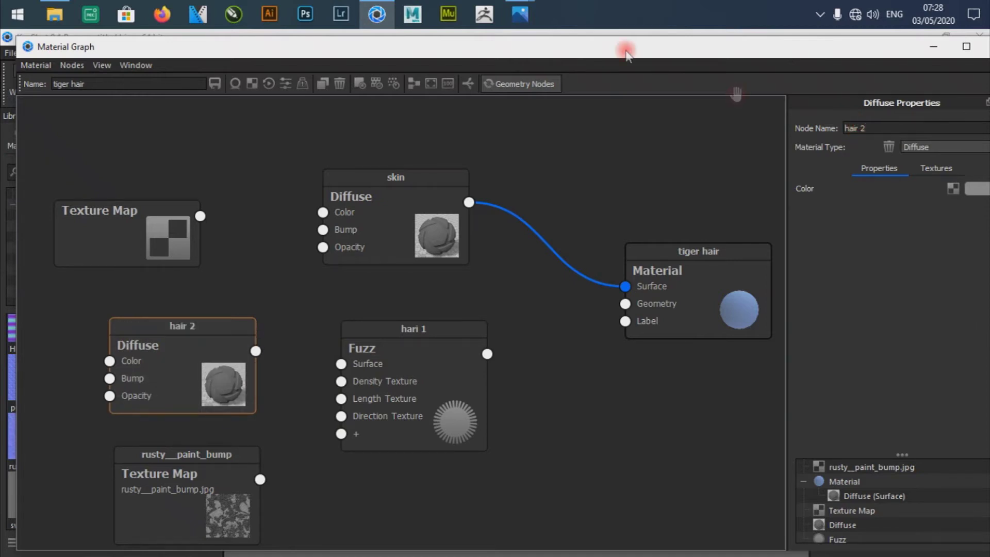
click(130, 216)
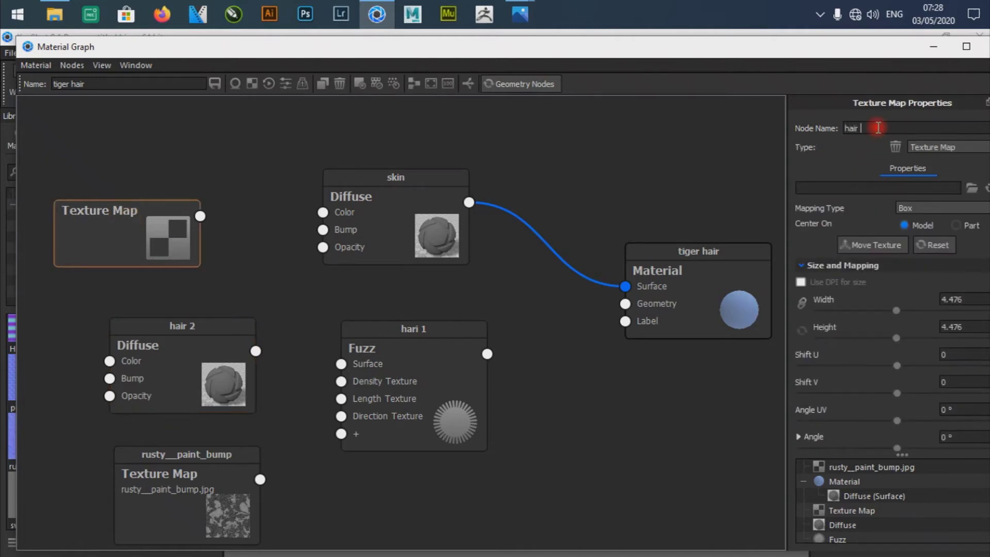
key(Return)
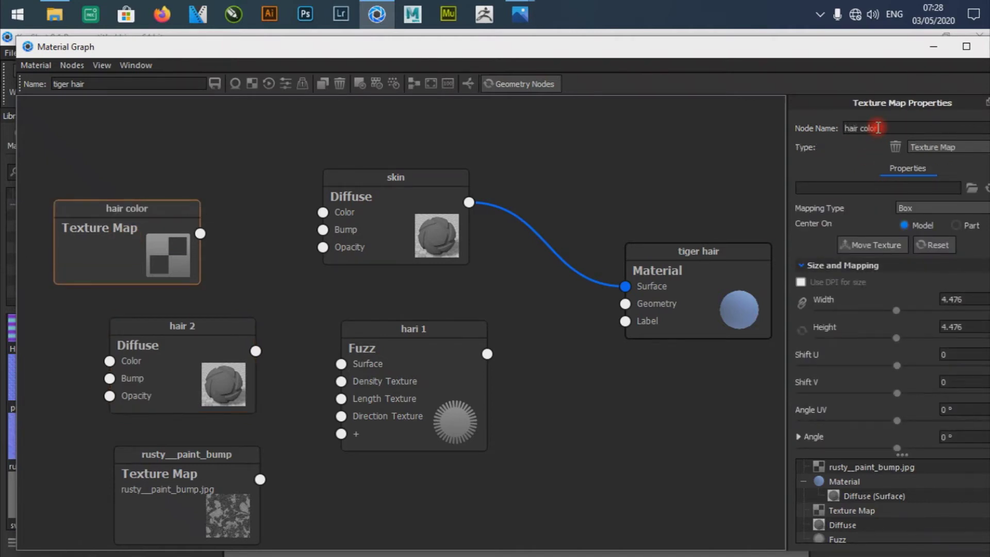
Step: Connect the hair 2 node to the Fuzz node's Surface input and the Fuzz node to the material's Geometry input
drag(212, 482, 222, 467)
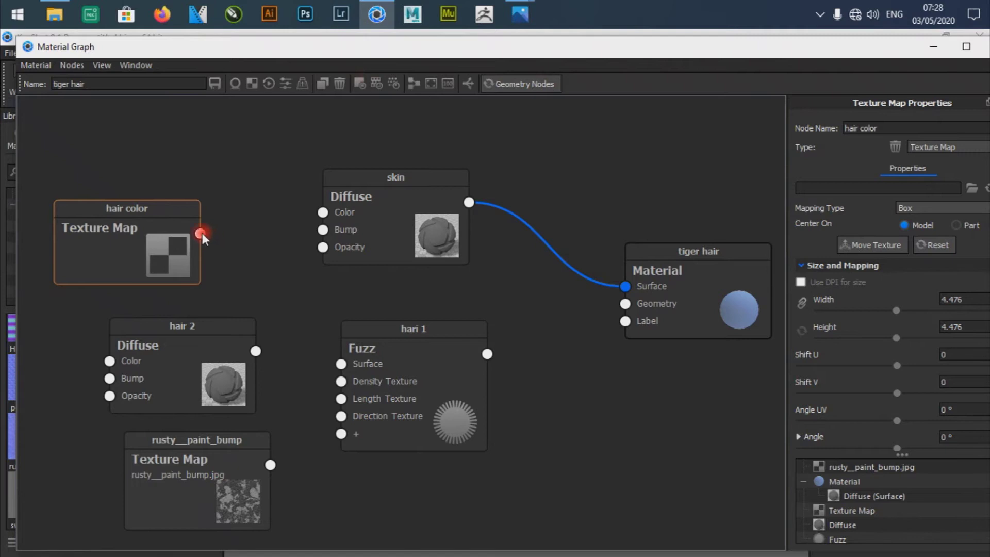
drag(255, 351, 340, 364)
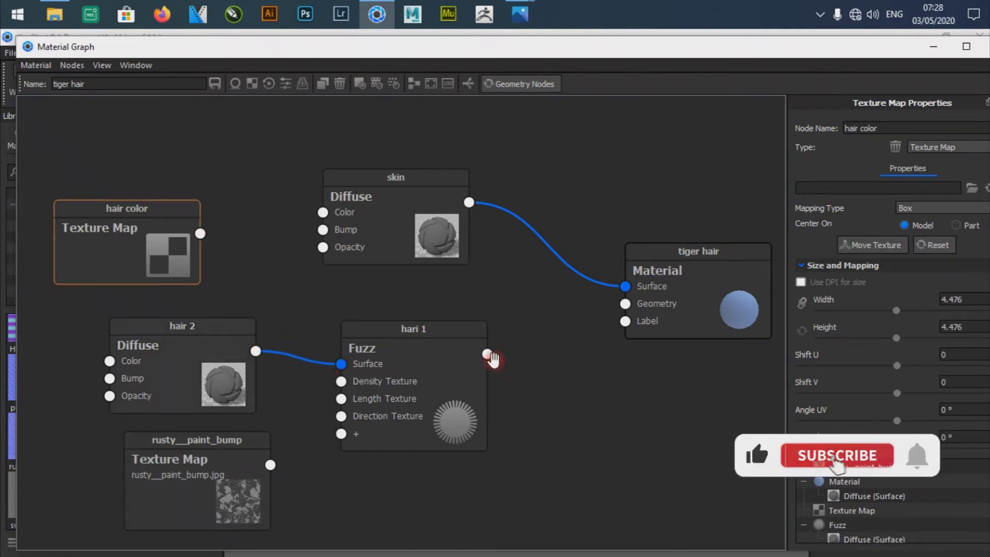
drag(487, 354, 624, 304)
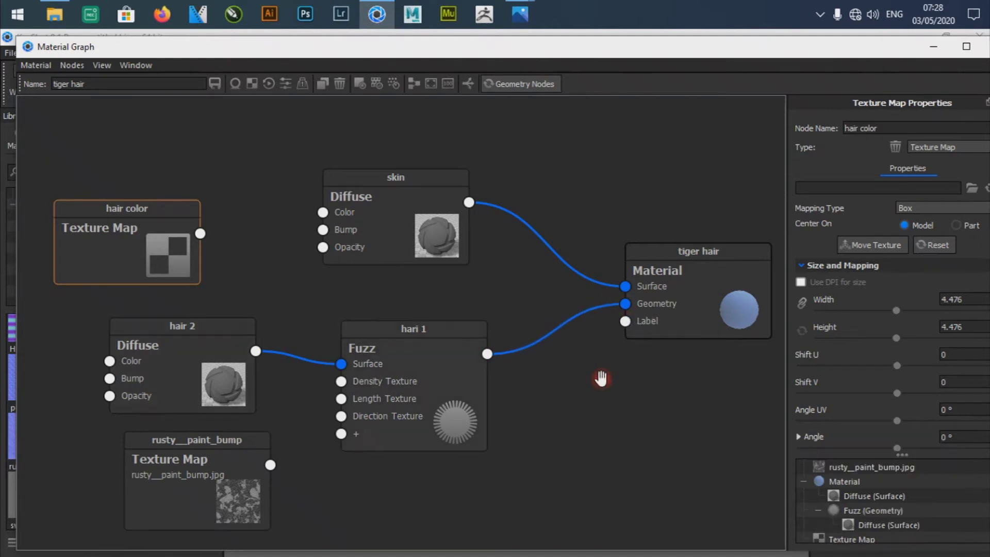
Step: Connect the hair color texture map to the Color inputs of both the skin and hair 2 nodes
drag(157, 233, 323, 212)
drag(170, 184, 110, 360)
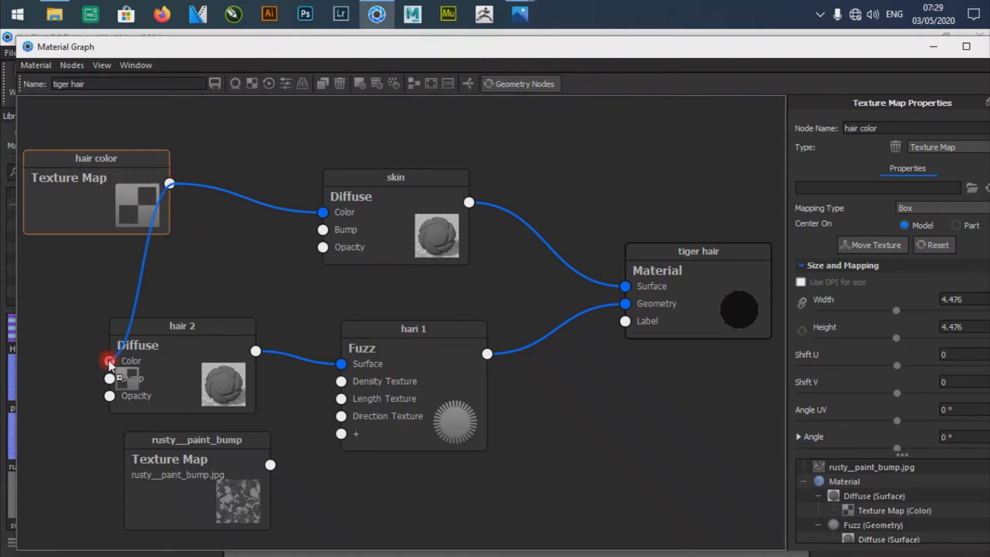
Step: Spread out the graph nodes and connect the rusty__paint_bump texture to the Fuzz node's Length Texture input
drag(218, 372, 255, 374)
drag(407, 417, 479, 440)
drag(708, 288, 720, 271)
drag(259, 455, 283, 474)
drag(227, 369, 292, 357)
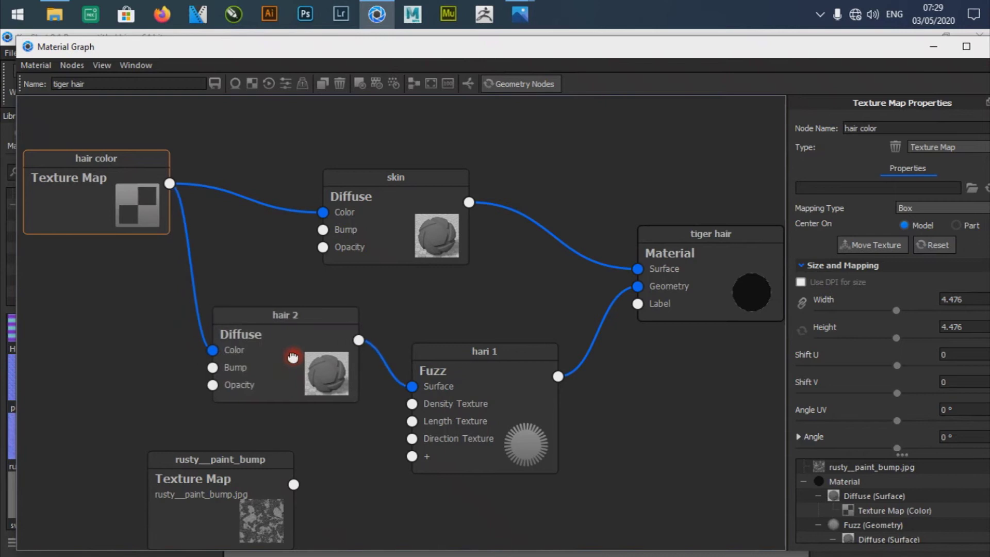
drag(261, 478, 412, 420)
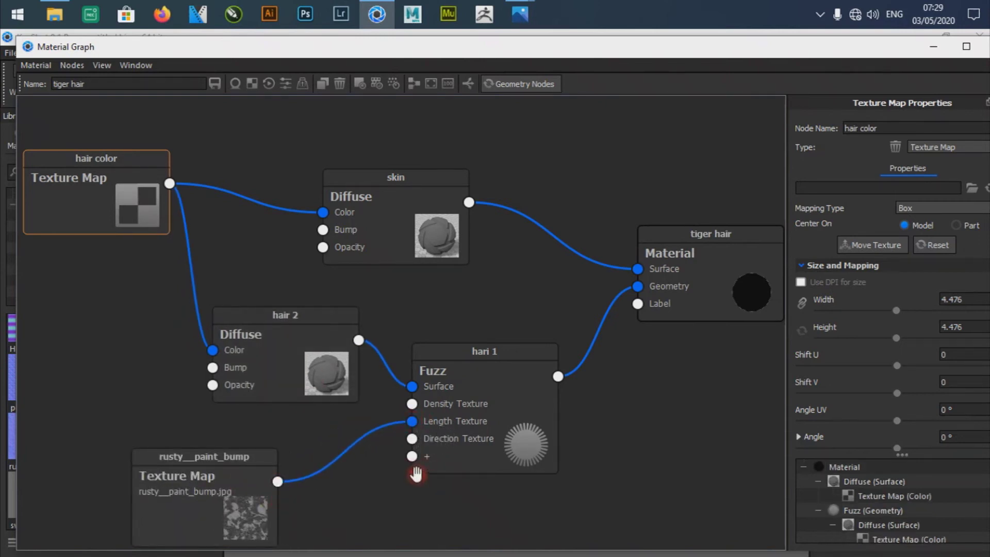
Step: Load real-skin-texture.png from the Desktop into the hair color texture map node
mouse_move(376, 49)
mouse_down()
mouse_move(400, 38)
mouse_move(384, 41)
mouse_up()
drag(110, 192, 110, 191)
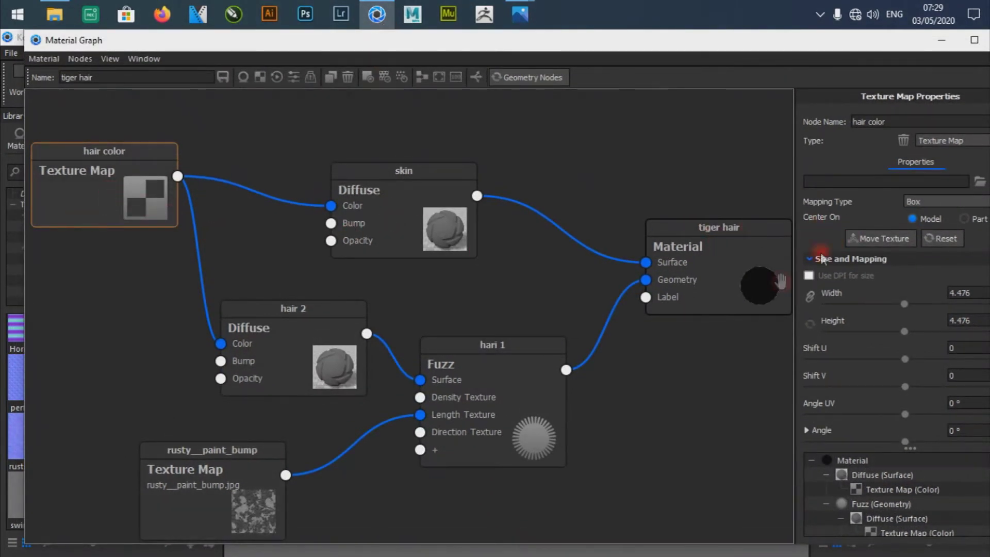
click(978, 182)
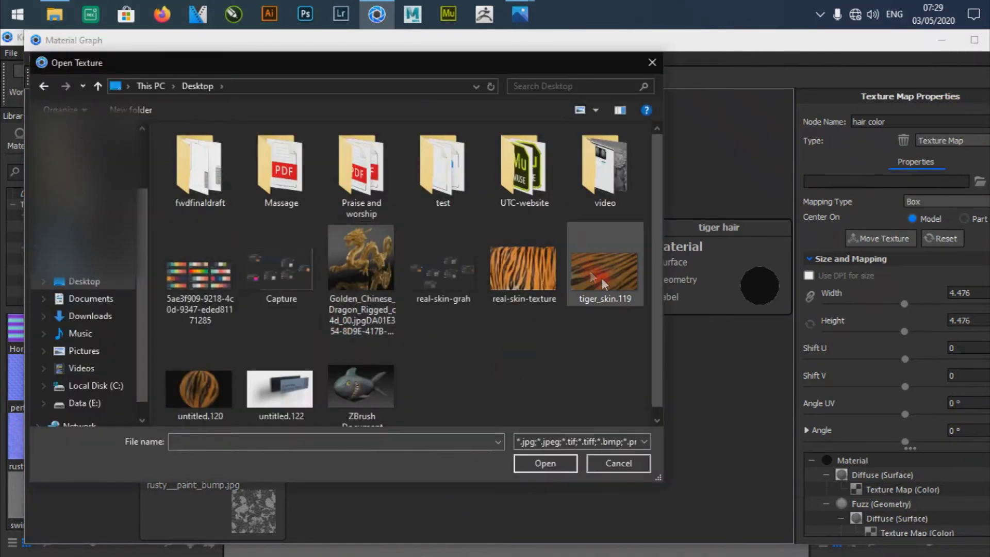
click(523, 268)
click(576, 461)
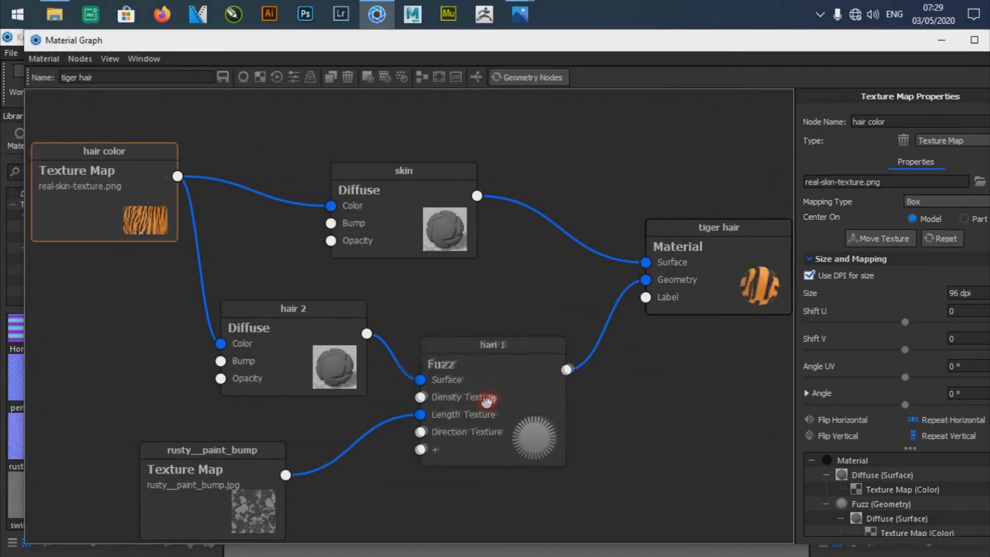
Step: Move the graph window clear of the sphere and execute the geometry nodes to generate the fuzz
drag(485, 397, 498, 383)
drag(511, 43, 505, 351)
click(518, 380)
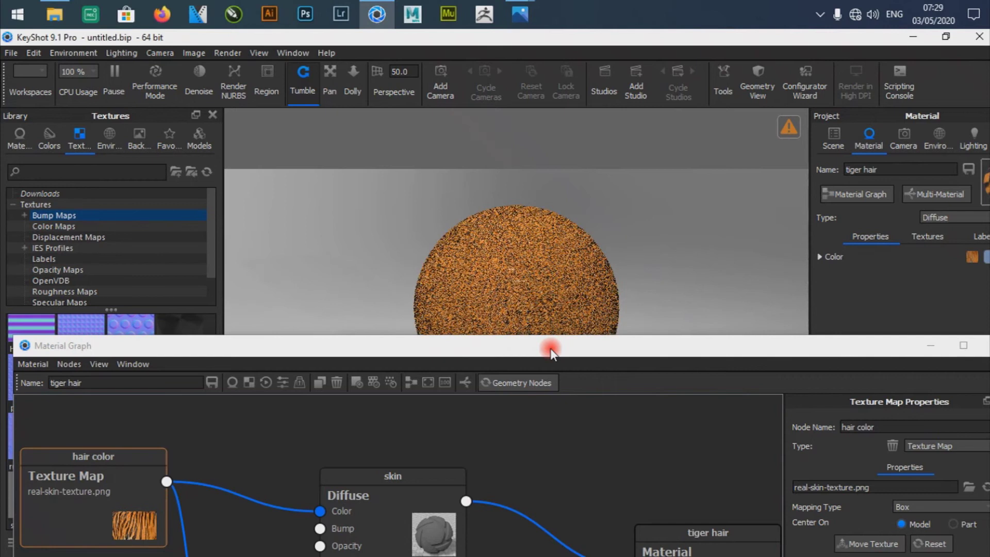
Step: Set the hair color texture's mapping type to Sphere
drag(549, 348, 198, 93)
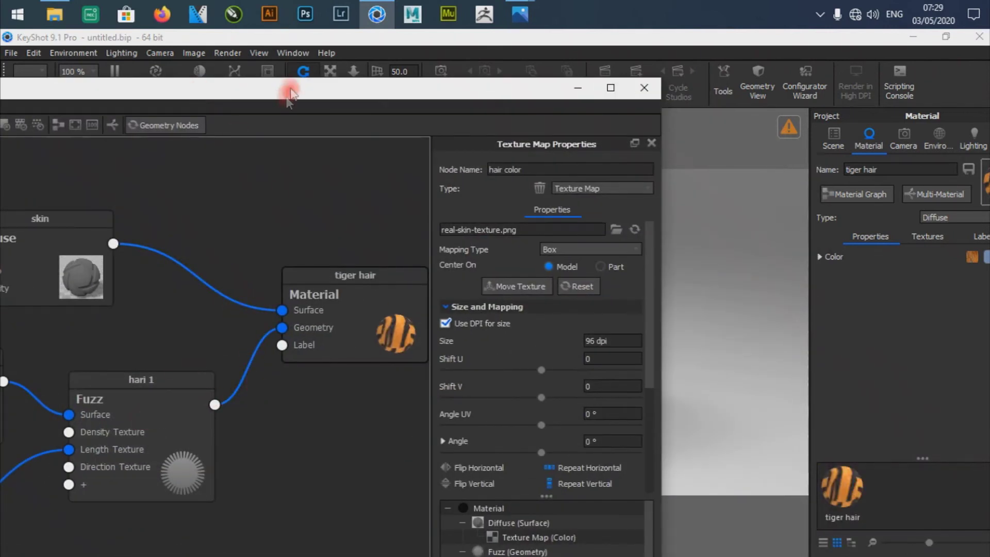
drag(286, 96, 587, 110)
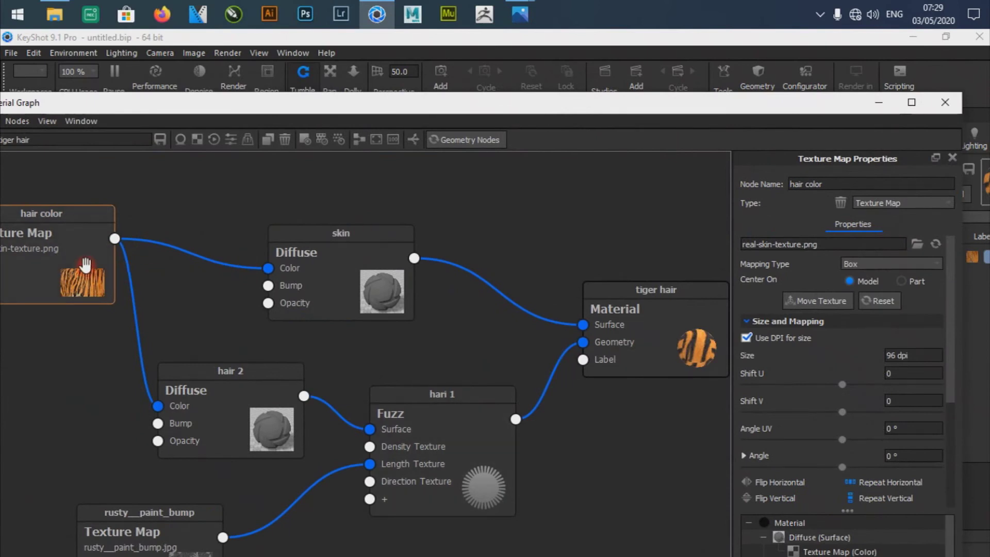
drag(268, 104, 18, 90)
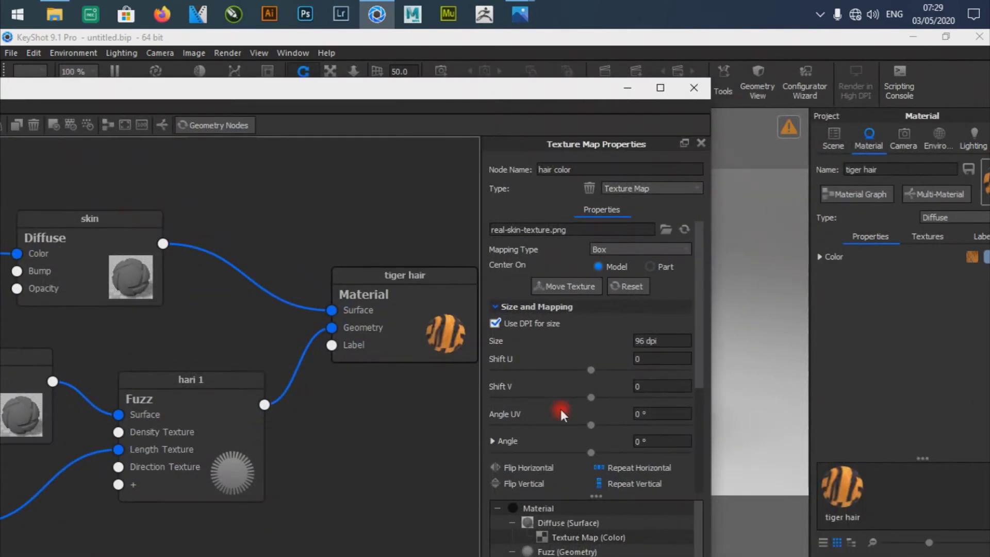
drag(538, 88, 395, 71)
click(467, 229)
click(466, 271)
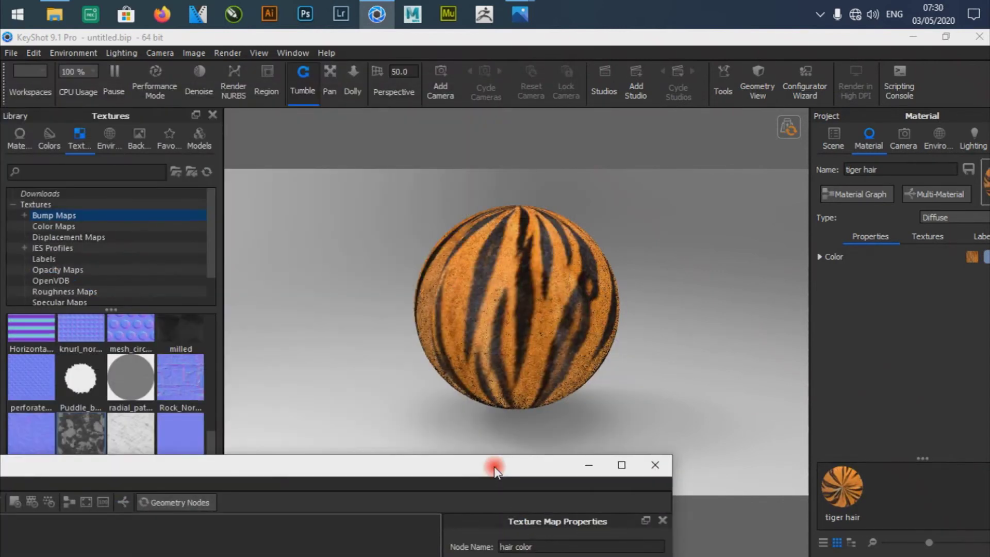
Step: Set the hari 1 Fuzz node's length to 0.8 and regenerate the hair geometry on the sphere
drag(494, 470, 323, 125)
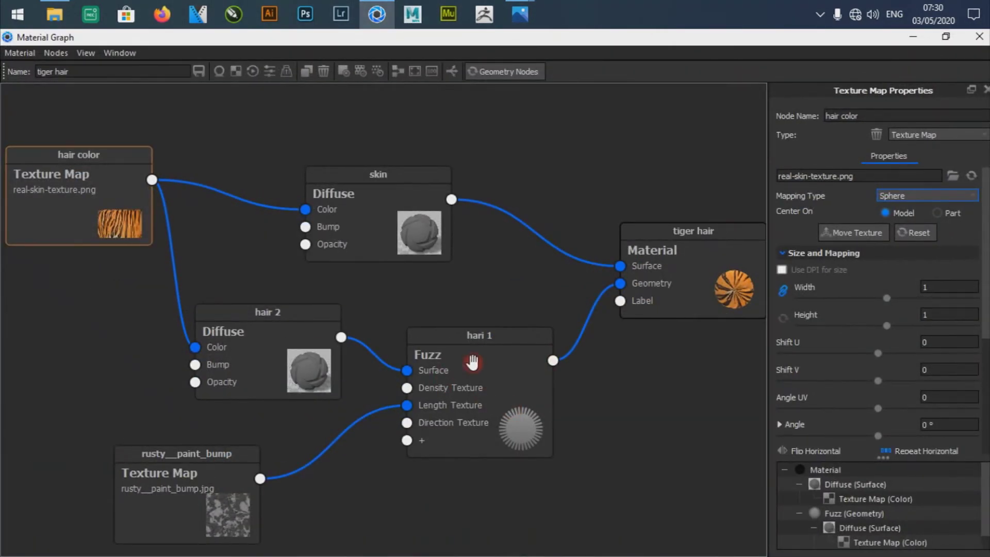
click(472, 362)
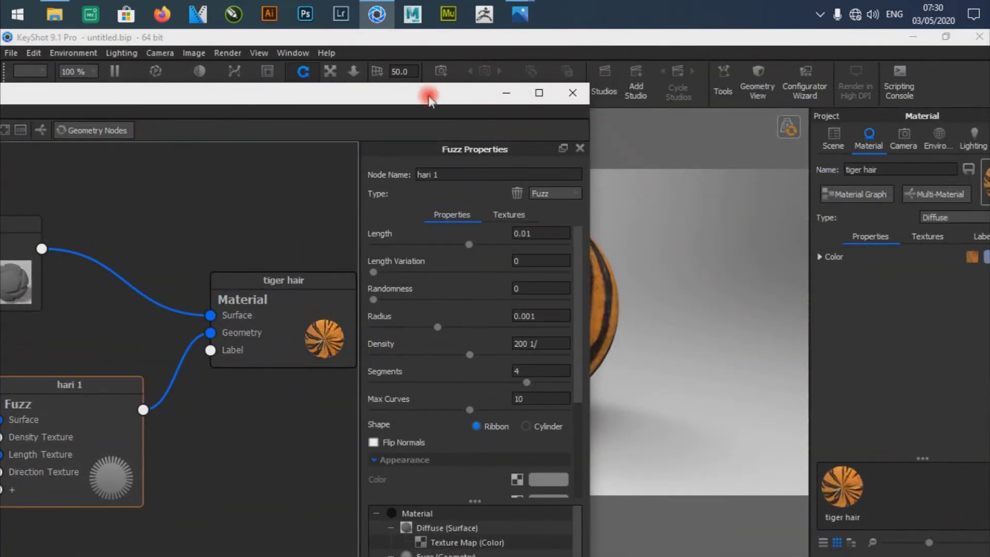
drag(429, 97, 303, 90)
click(394, 224)
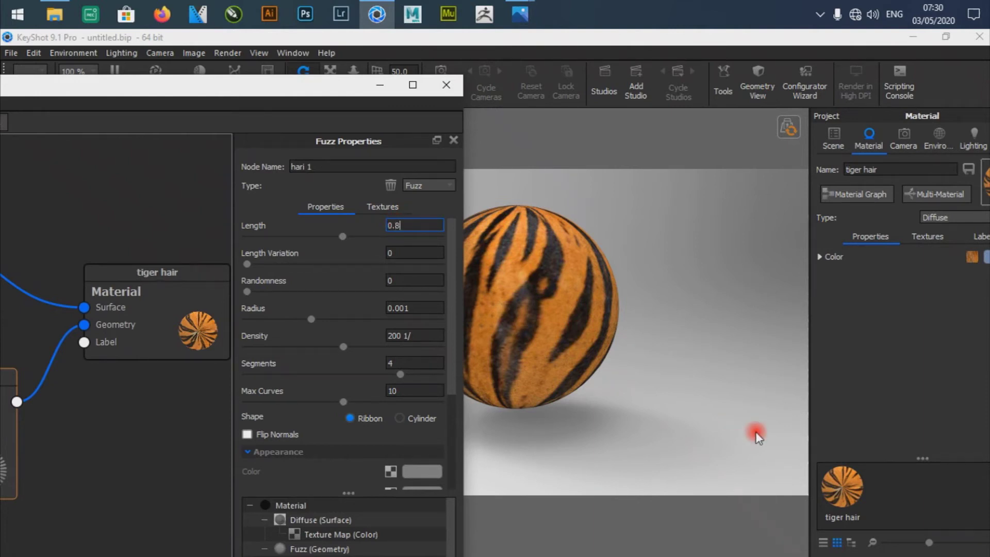
key(Return)
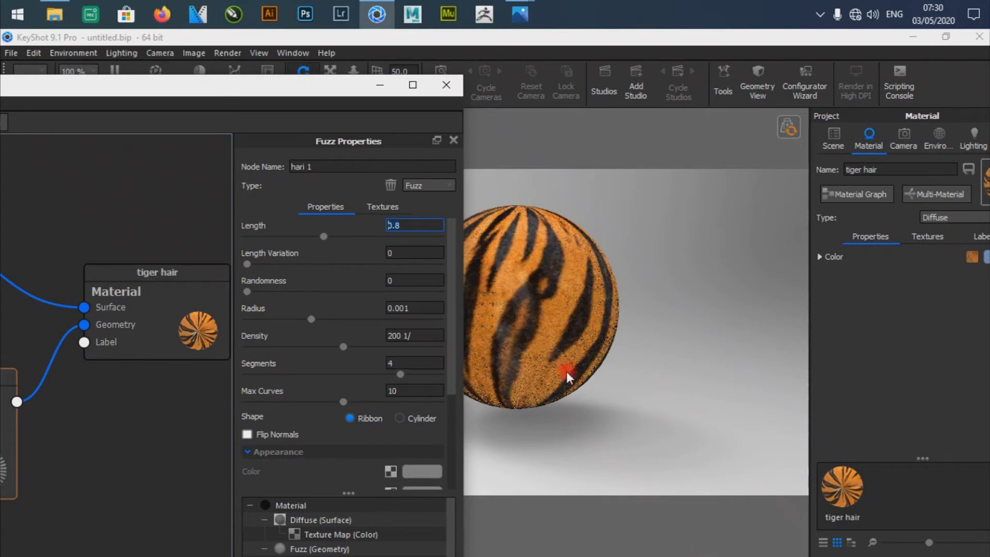
click(782, 130)
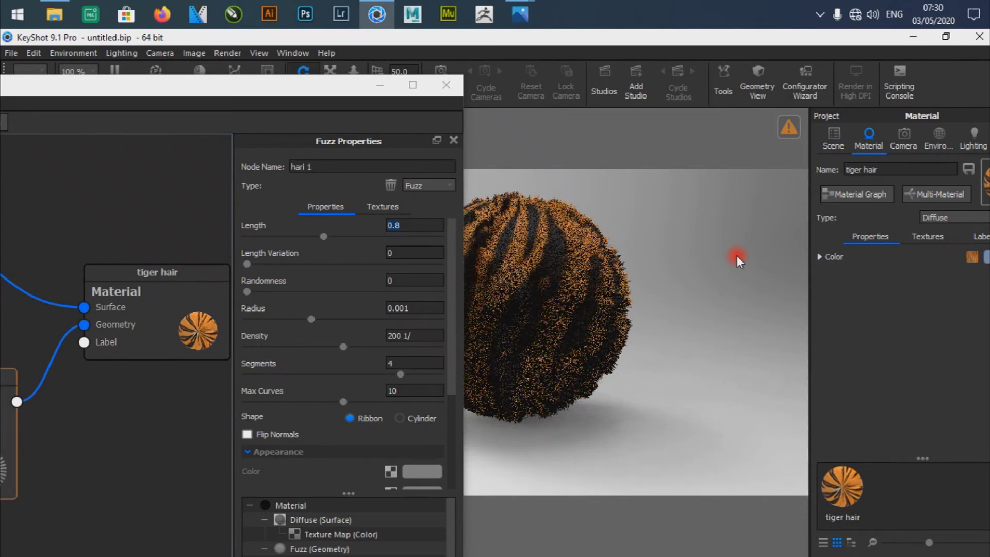
Step: Set the Fuzz node's length variation to 0.8 and update the hair geometry
drag(266, 88, 175, 80)
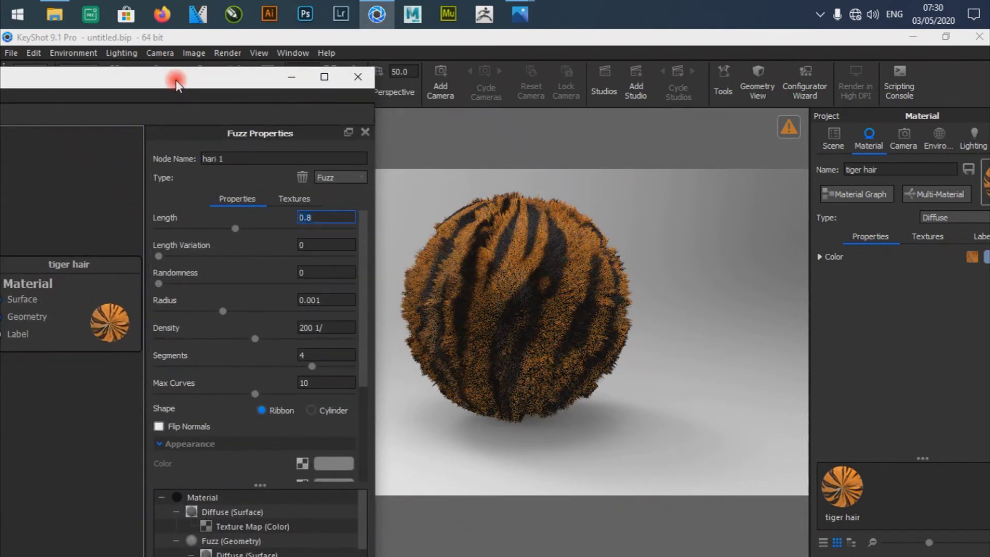
drag(175, 80, 214, 67)
click(343, 229)
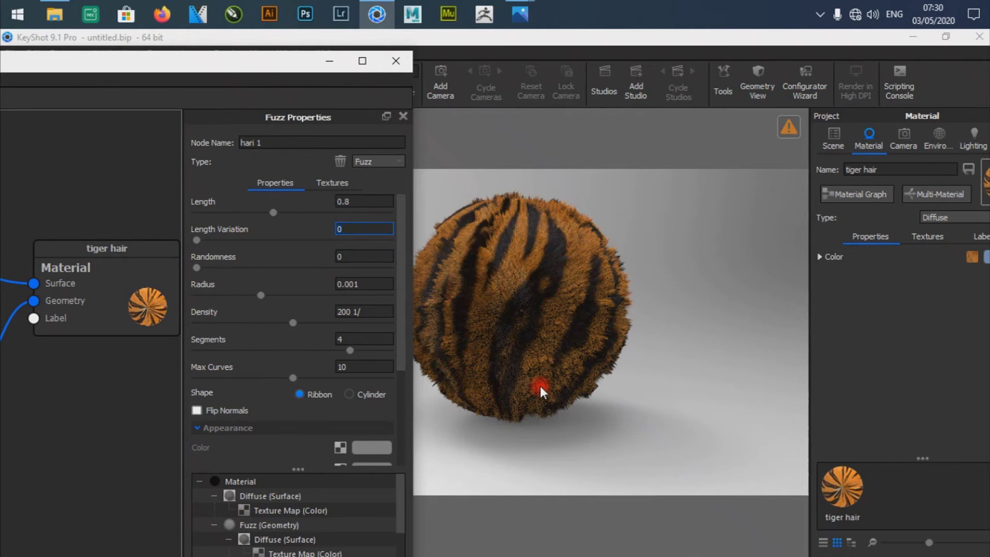
key(Return)
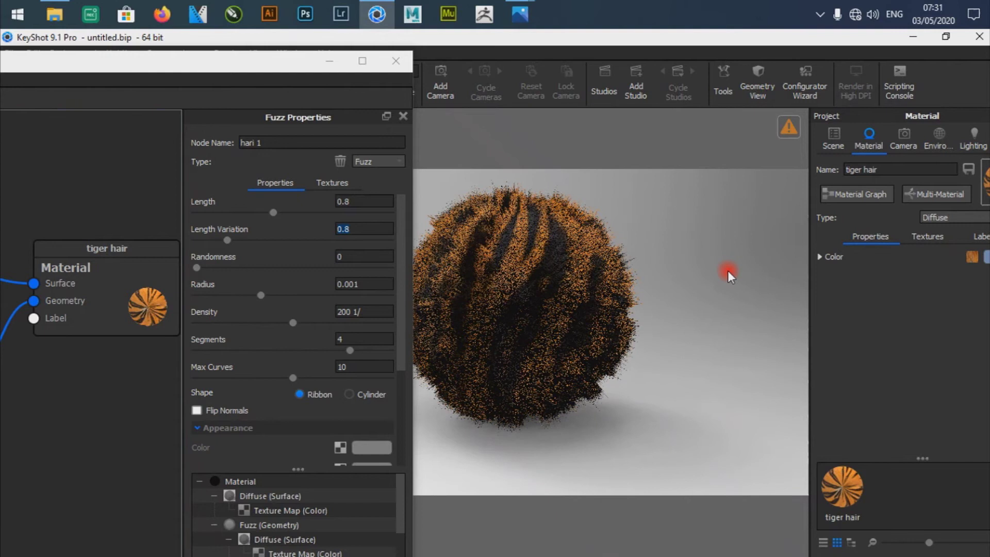
Step: Set the hari 1 Fuzz node's density to 500 and randomness to 4, and regenerate the hair geometry on the sphere
drag(209, 61, 162, 61)
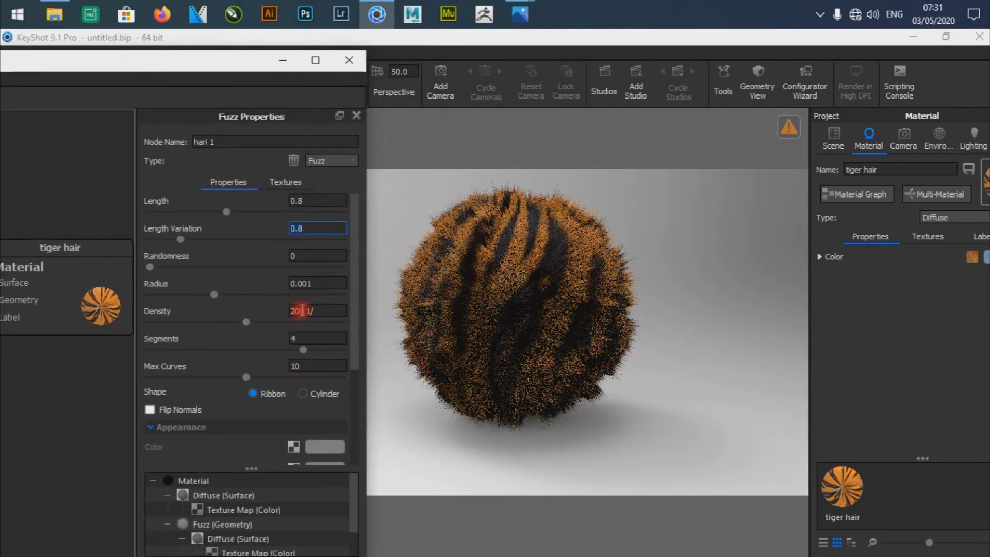
click(303, 310)
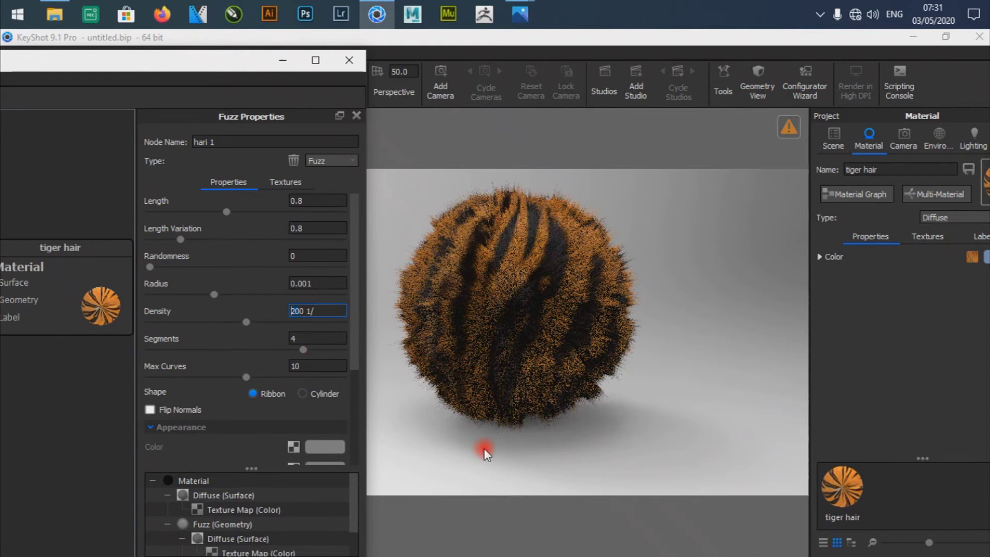
key(BackSpace)
key(BackSpace)
key(BackSpace)
text(50)
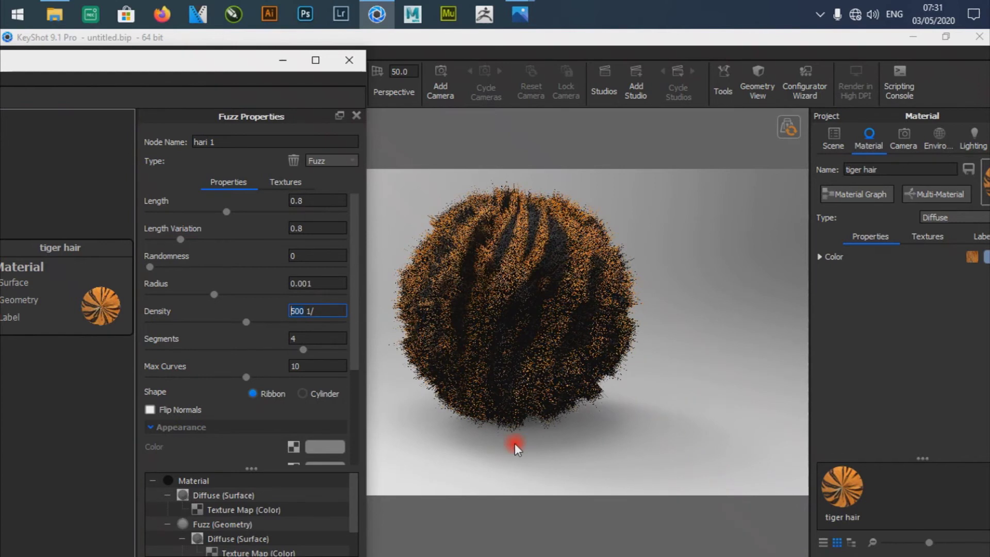
click(315, 257)
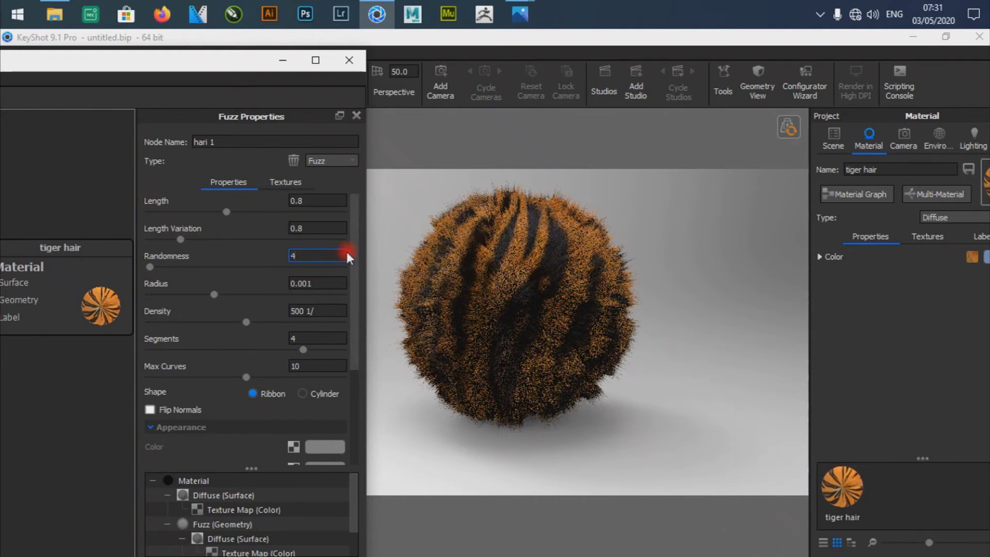
click(797, 123)
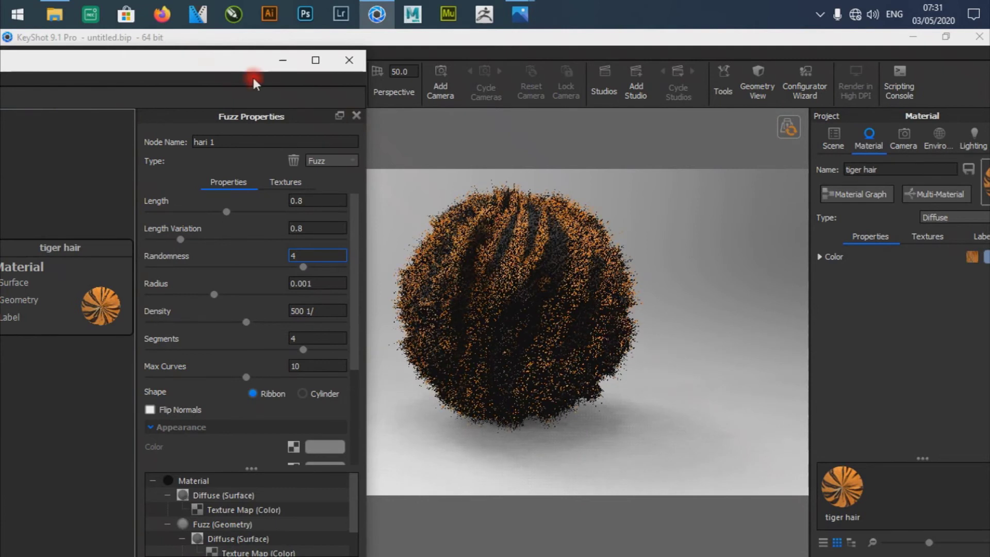
Step: Set the hari 1 Fuzz node's length variation to 1
drag(252, 70, 782, 452)
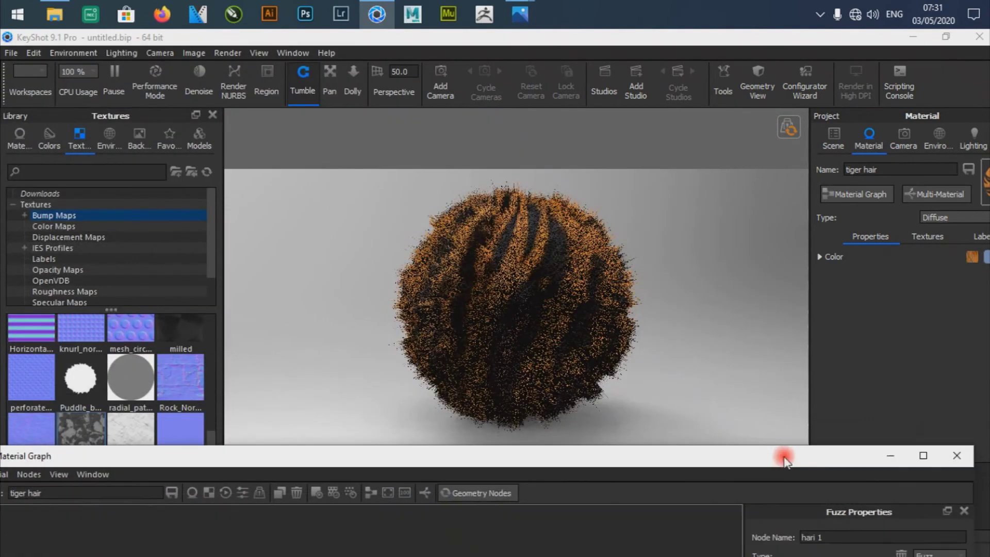
drag(608, 453, 690, 103)
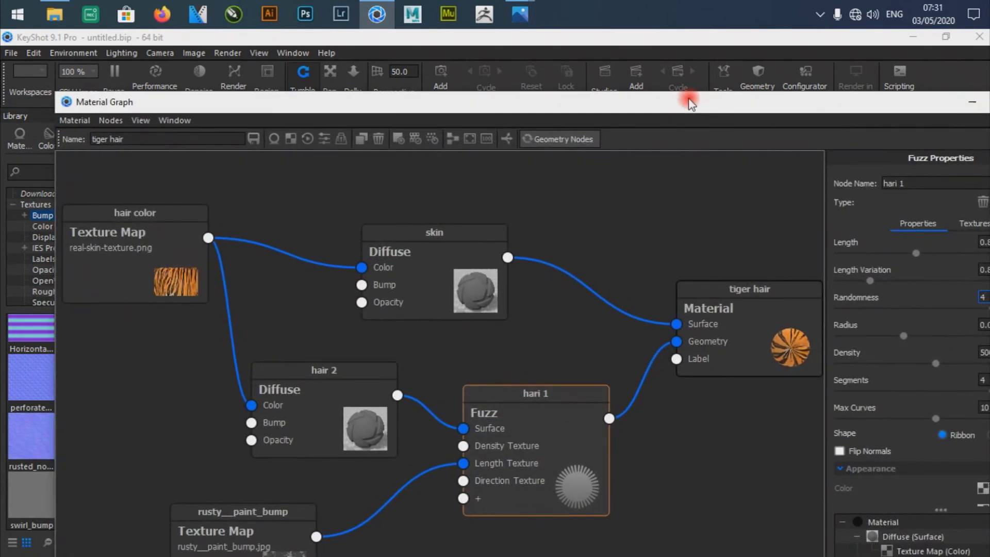
drag(690, 103, 31, 107)
click(377, 273)
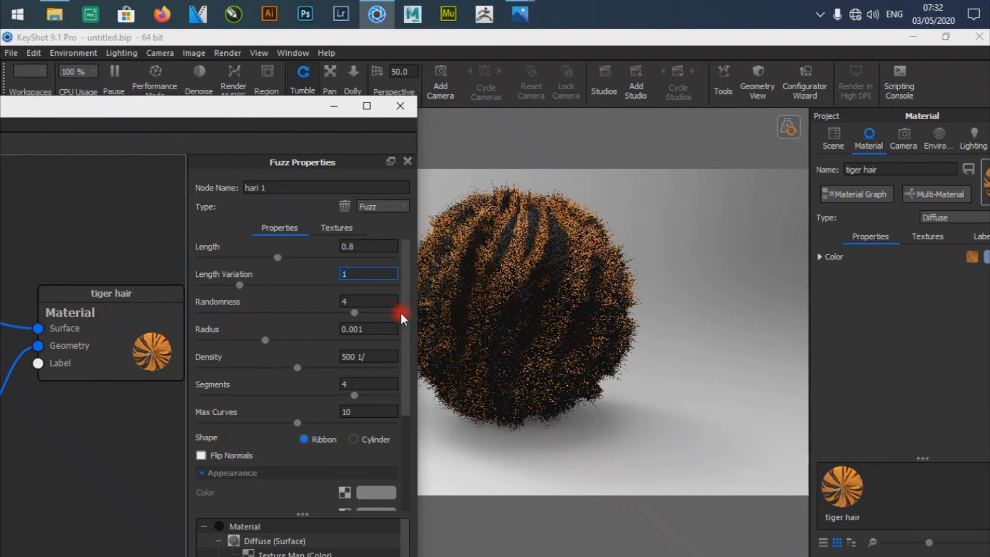
Step: Scale the rusty__paint_bump texture map to 1.55 in width and height, and regenerate the hair geometry
drag(261, 105, 590, 1)
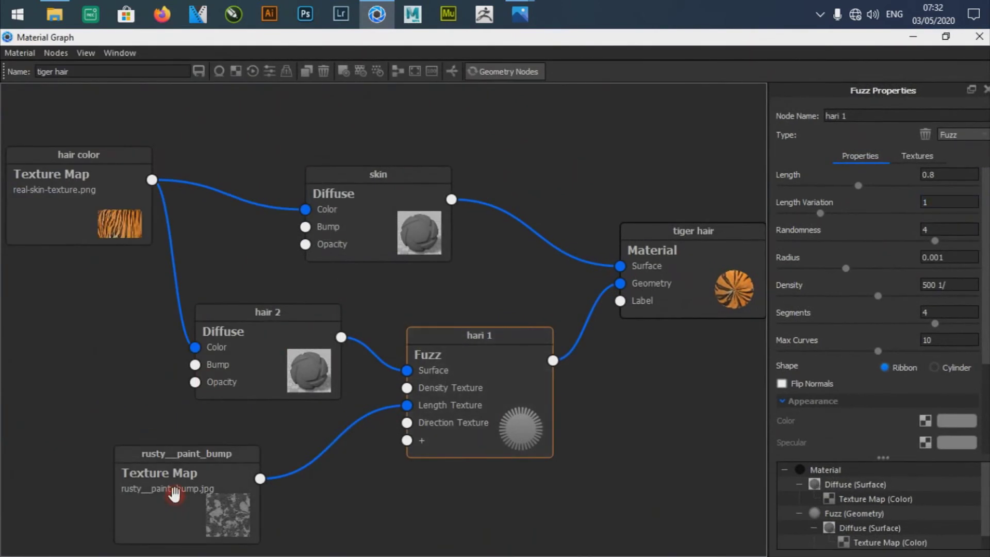
click(175, 492)
drag(711, 40, 160, 61)
drag(306, 309, 257, 307)
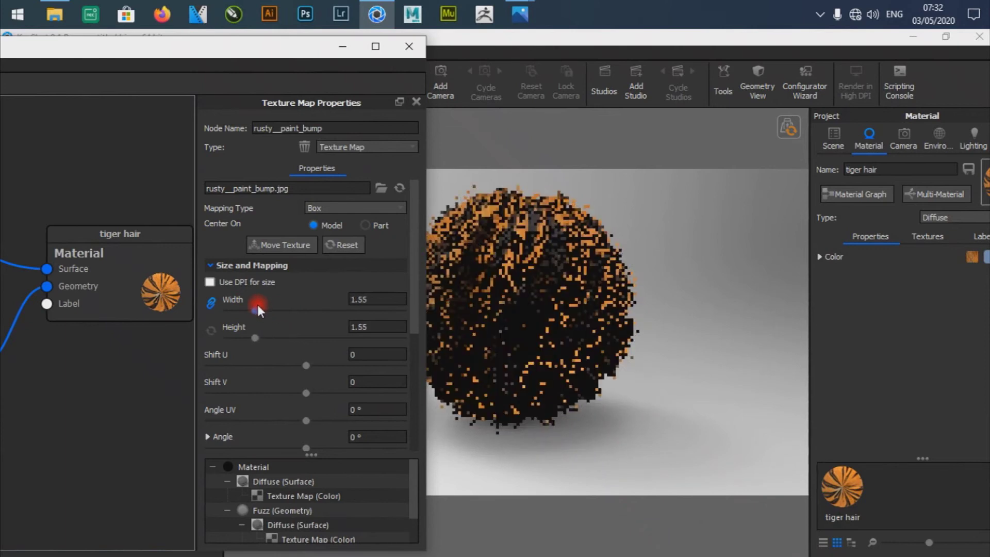
click(789, 126)
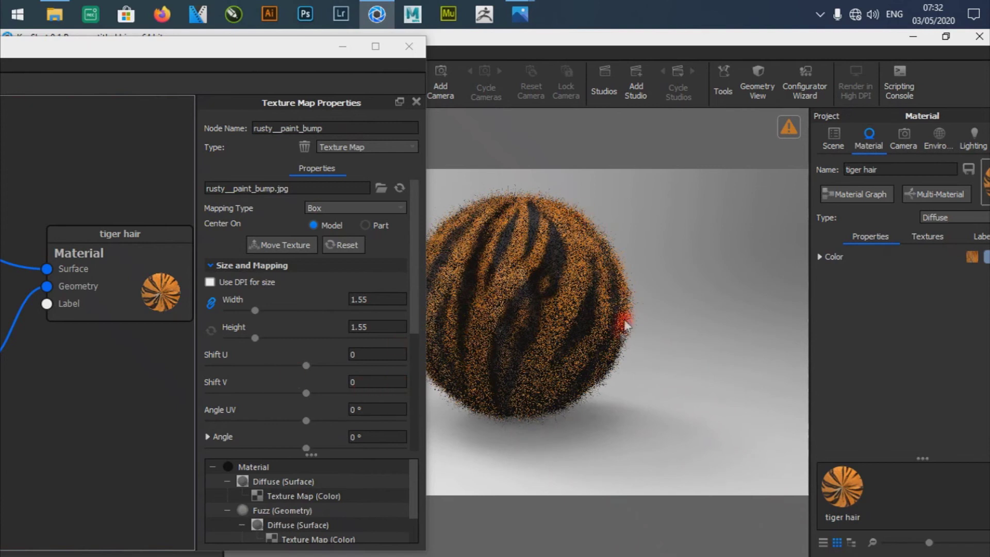
Step: Set the rusty__paint_bump texture's mapping type to Sphere and close the material graph
click(358, 208)
click(335, 235)
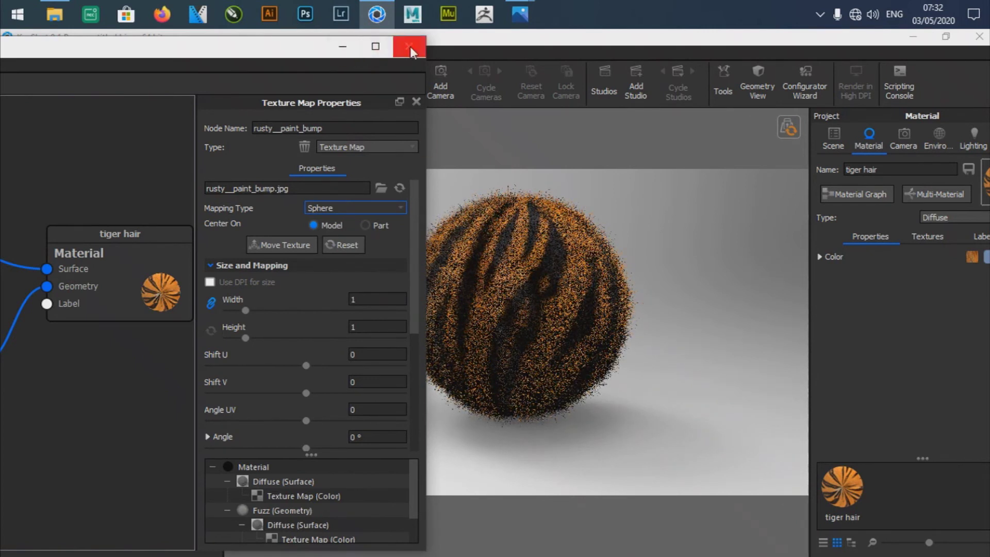
drag(279, 51, 199, 388)
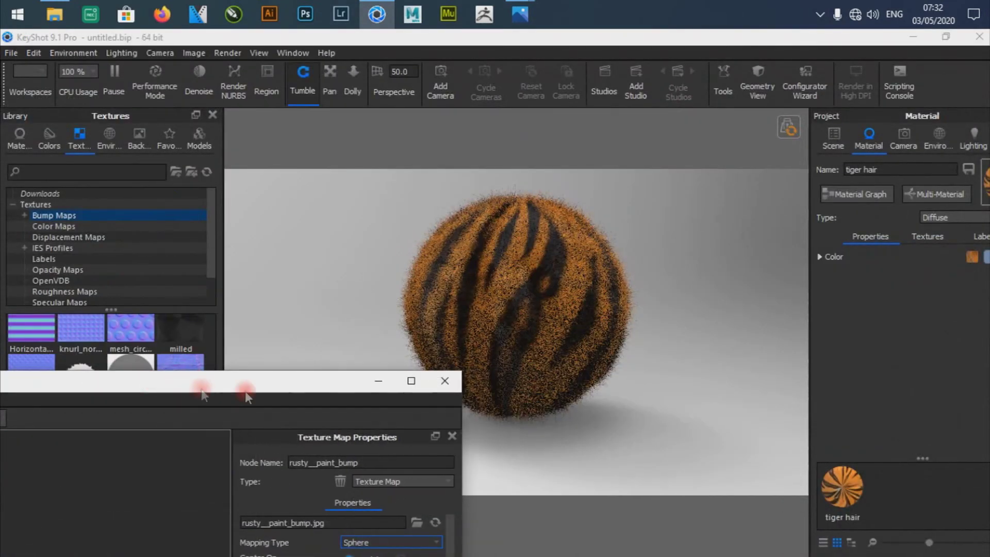
click(444, 382)
Step: Inspect the furry sphere up close, compare it with the reference render in Photos, and return to KeyShot
scroll(527, 277, up, 2)
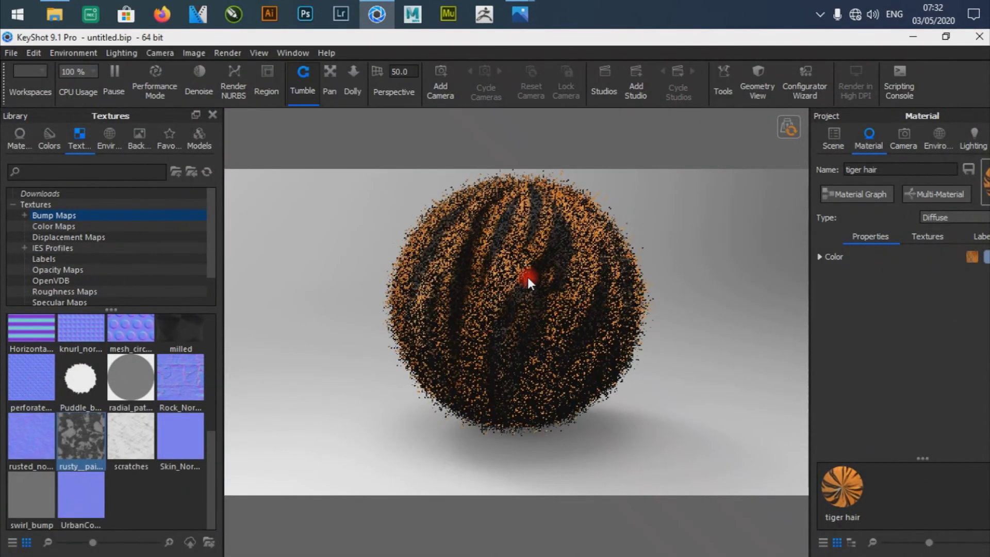
scroll(527, 277, up, 1)
click(328, 77)
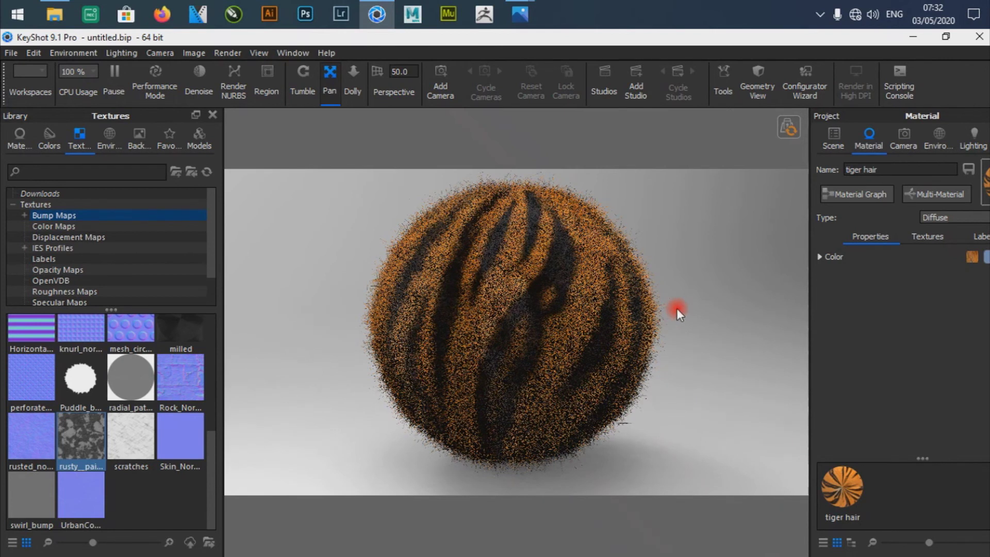
drag(671, 308, 660, 311)
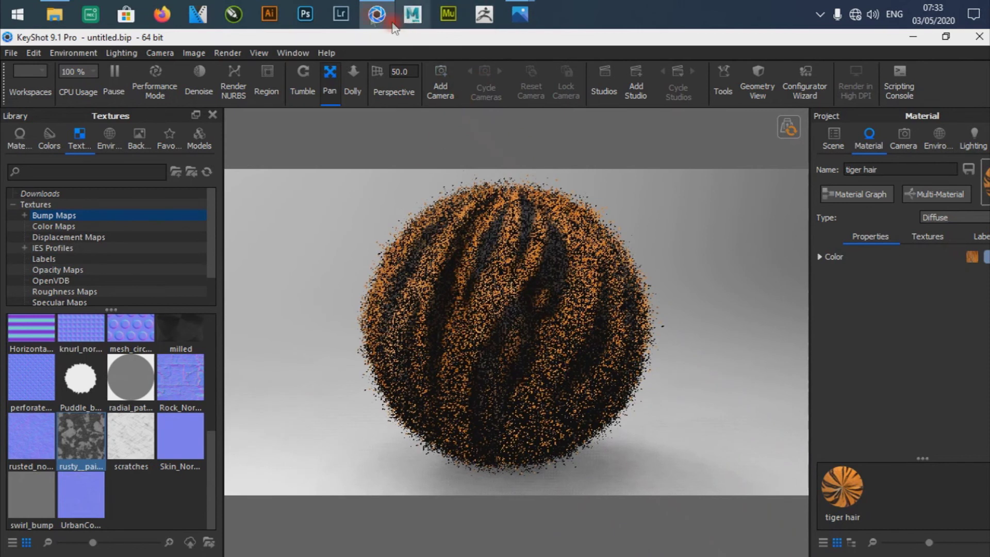
mouse_move(373, 16)
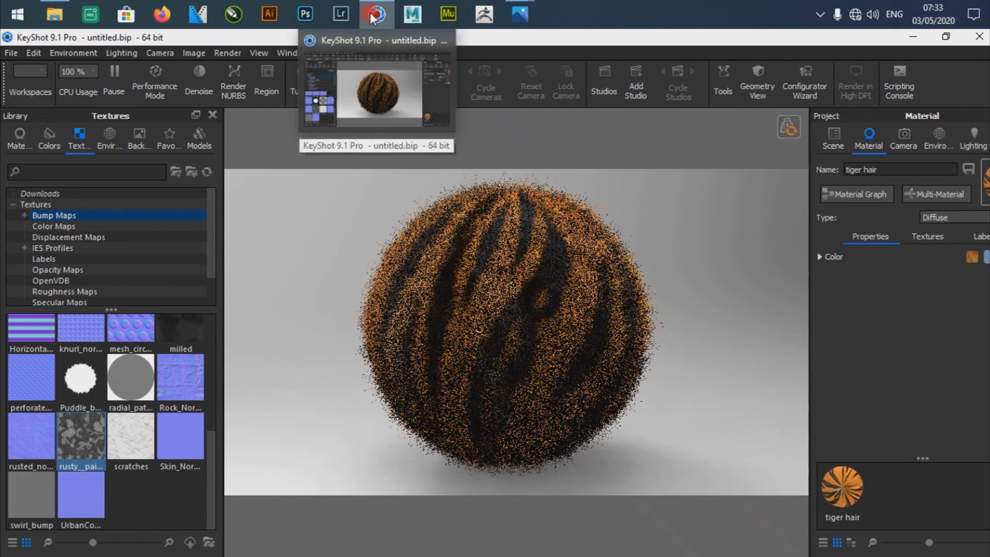
click(519, 14)
click(914, 42)
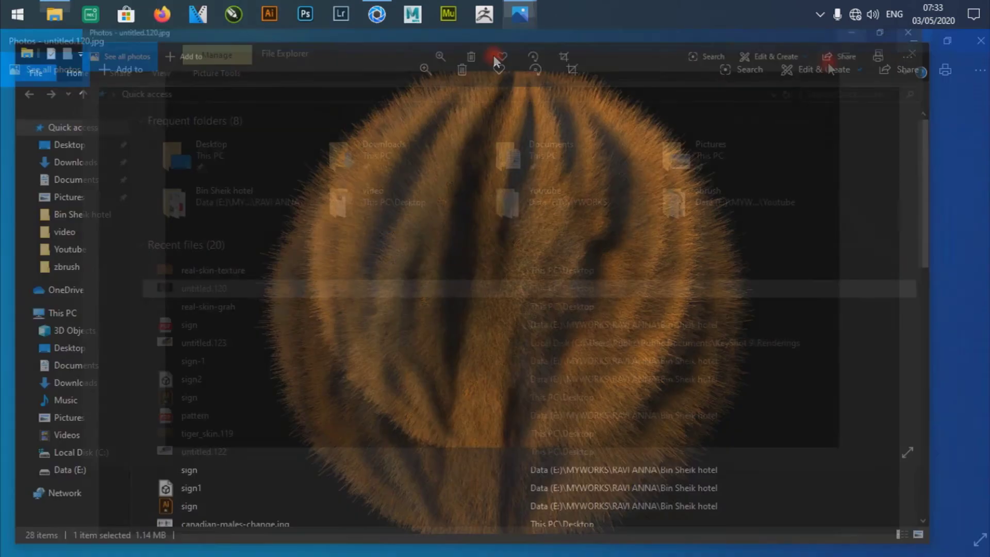
click(382, 14)
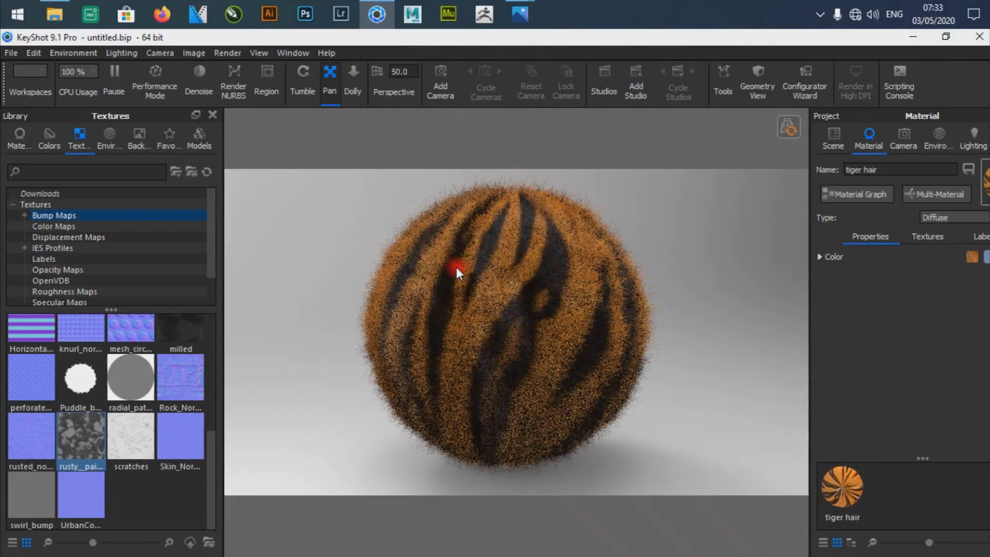
Step: Reopen the tiger hair material graph and review its node connections against the rendered sphere
click(864, 195)
drag(350, 372, 656, 137)
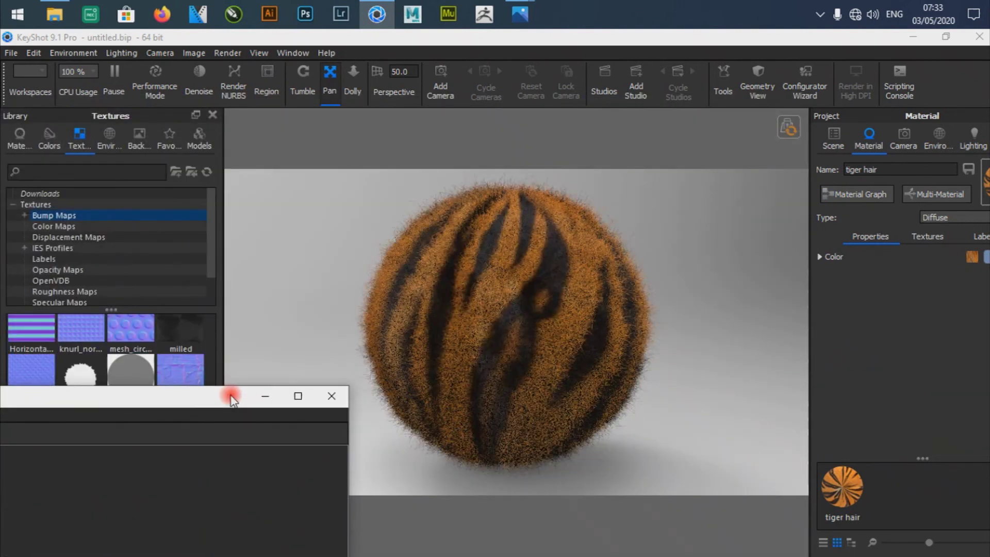
drag(233, 397, 626, 77)
drag(409, 92, 133, 99)
drag(426, 101, 737, 77)
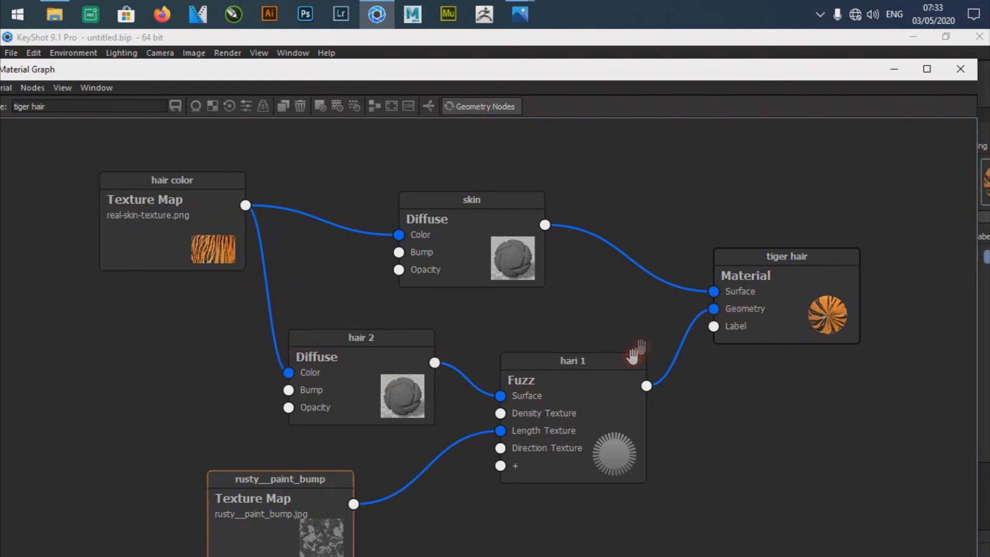
click(678, 339)
click(666, 341)
drag(552, 68, 665, 515)
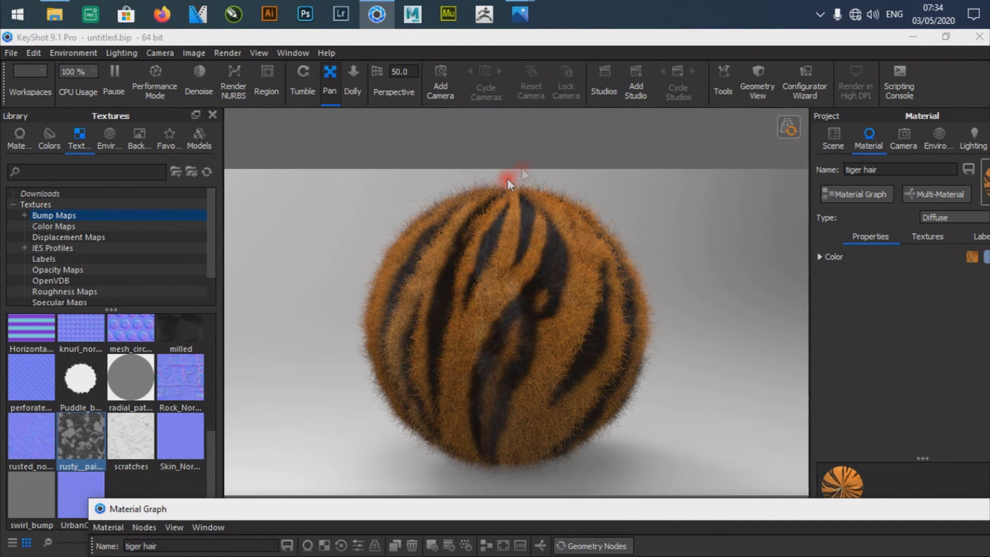
drag(599, 509, 436, 74)
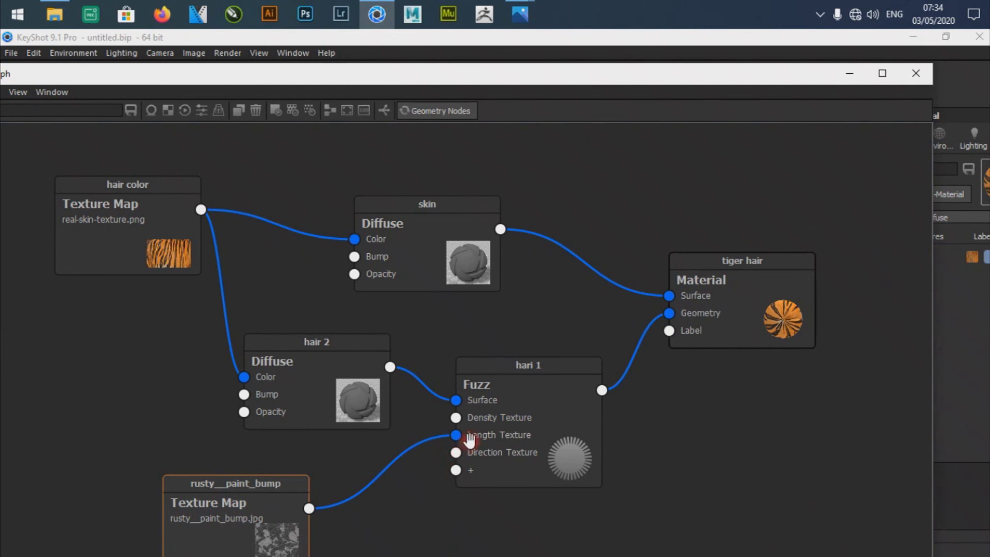
Step: Move the rusty__paint_bump node closer to the hair 2 node and place the graph window to show every node
drag(213, 517, 250, 485)
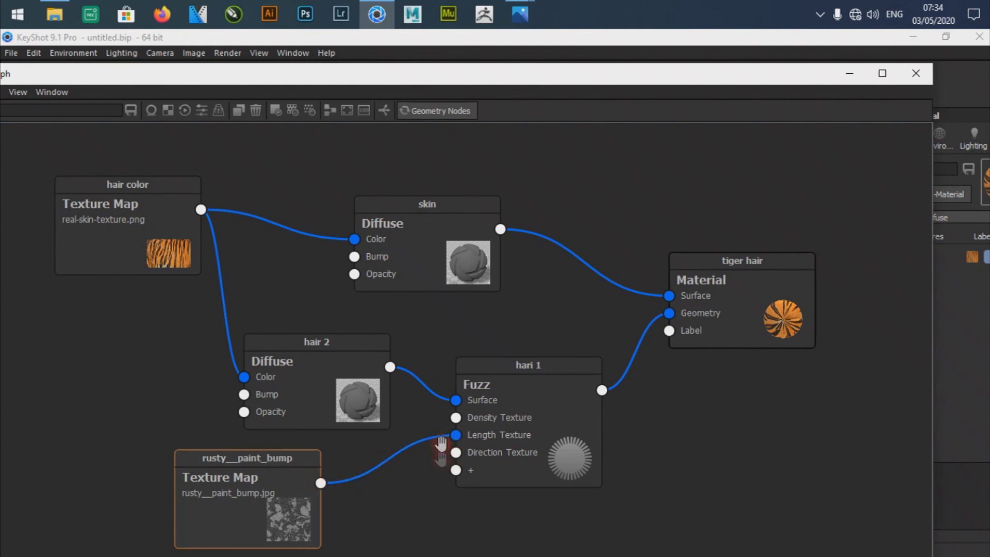
drag(301, 510, 300, 511)
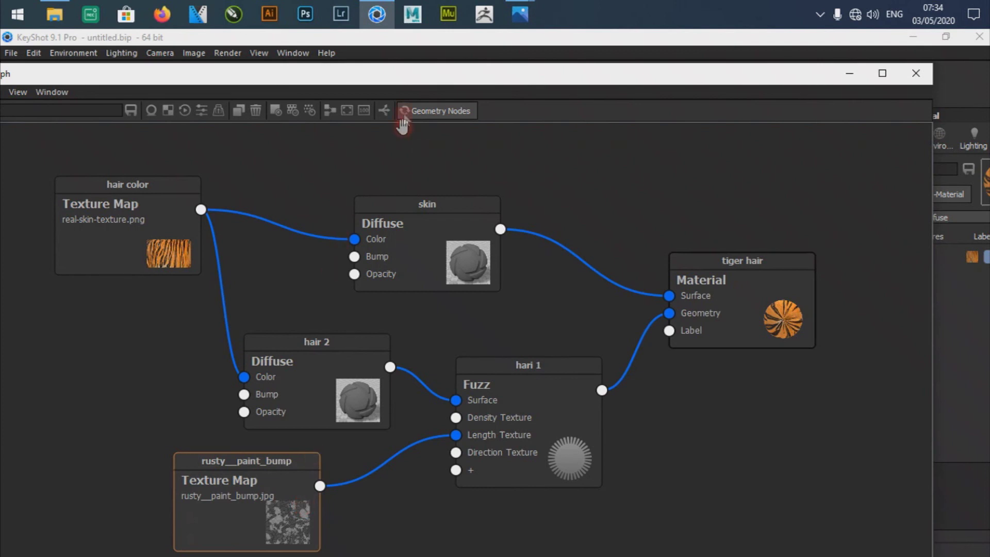
double_click(399, 75)
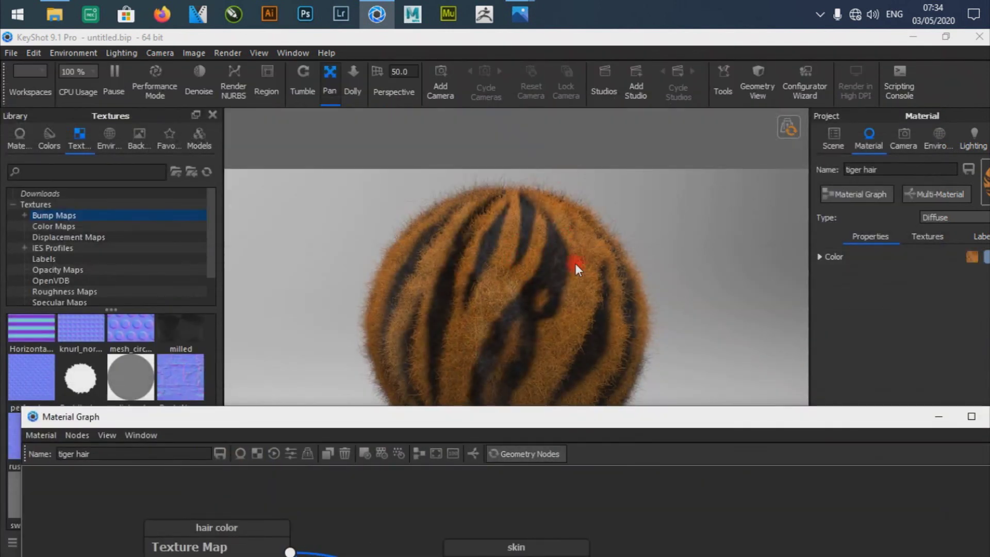
drag(681, 415, 647, 31)
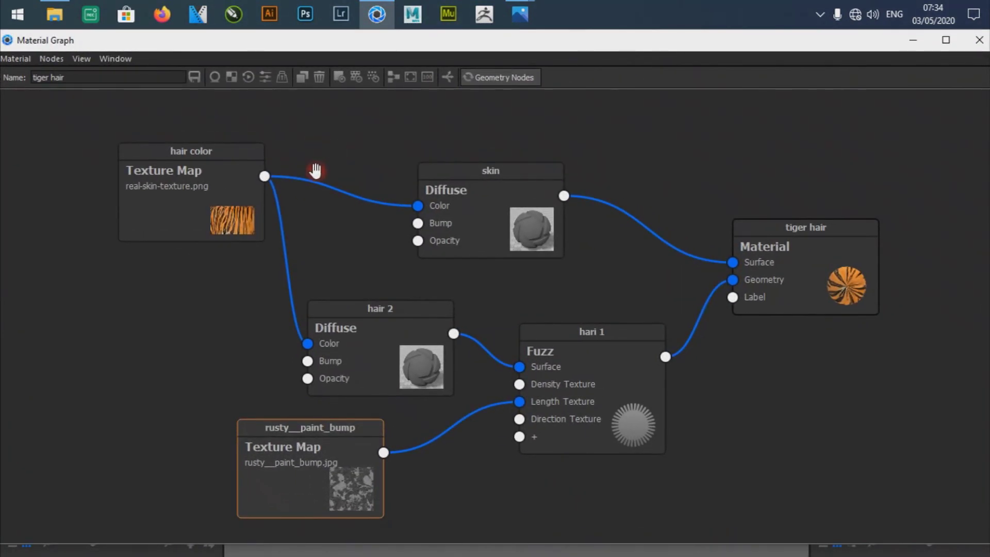
Step: Open the Snipping Tool and capture a rectangular snip of the complete tiger hair node graph
click(24, 12)
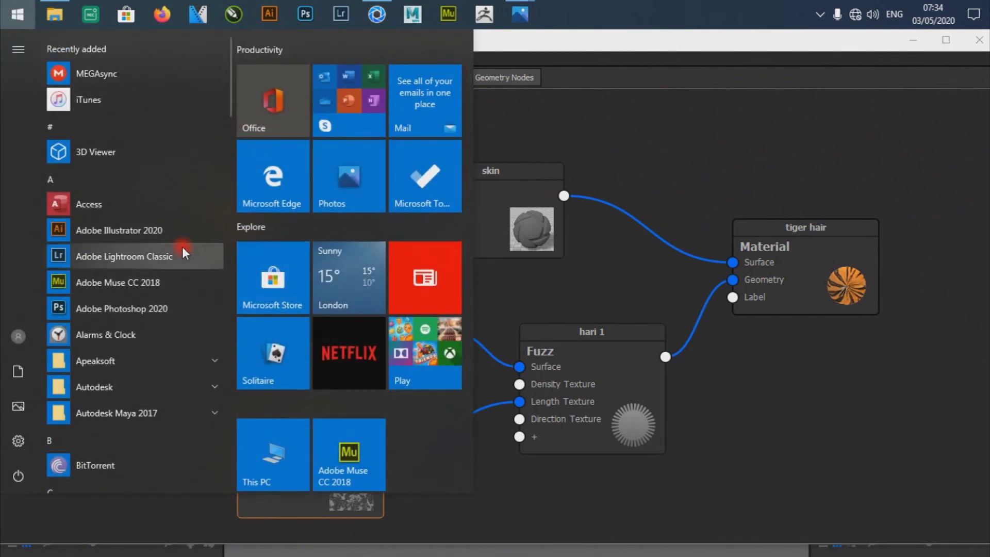
text(sni)
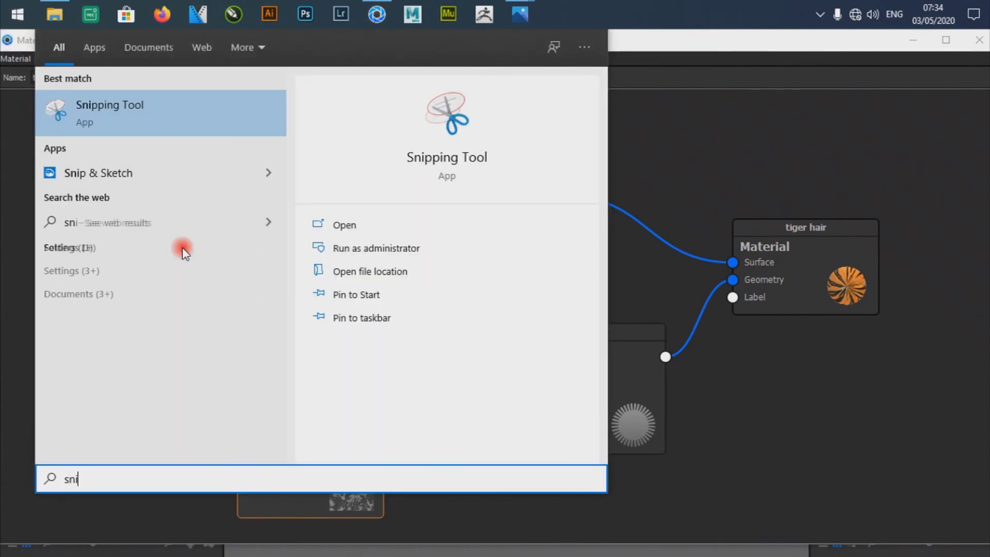
click(65, 116)
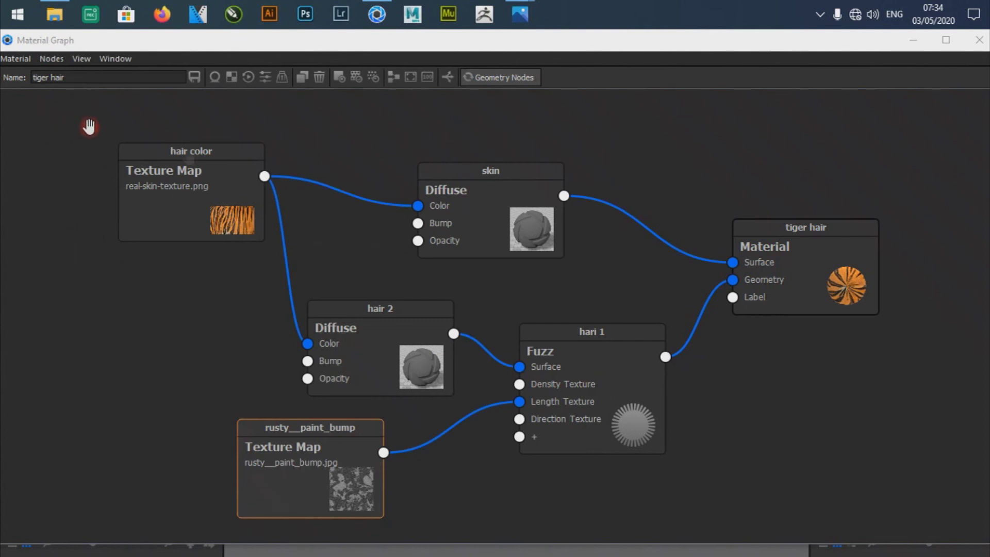
click(386, 79)
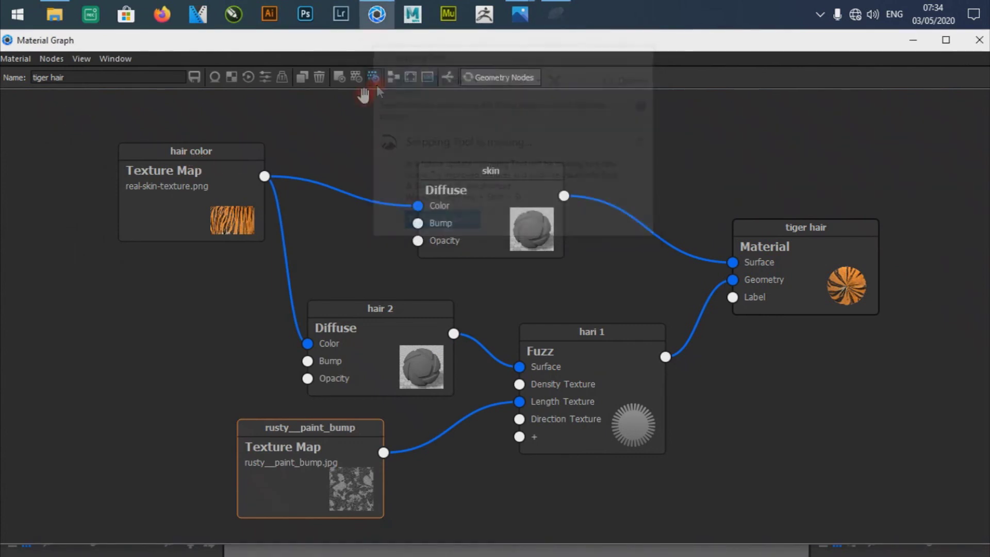
drag(74, 95, 952, 531)
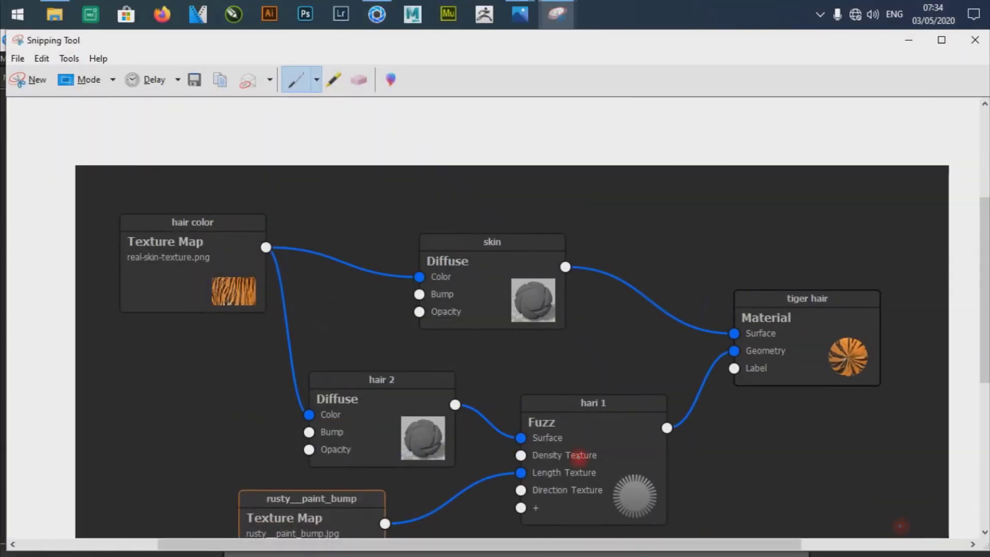
drag(450, 60, 526, 131)
click(289, 173)
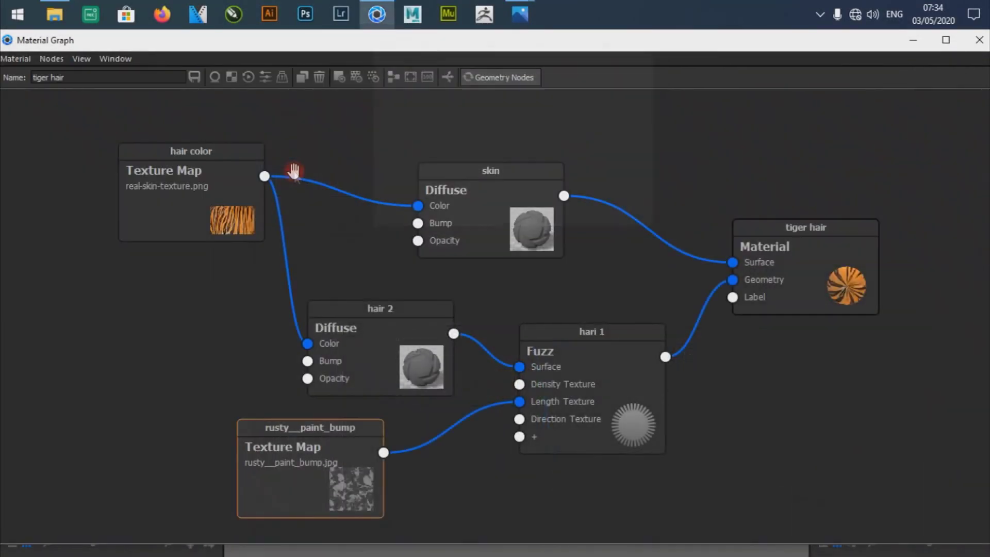